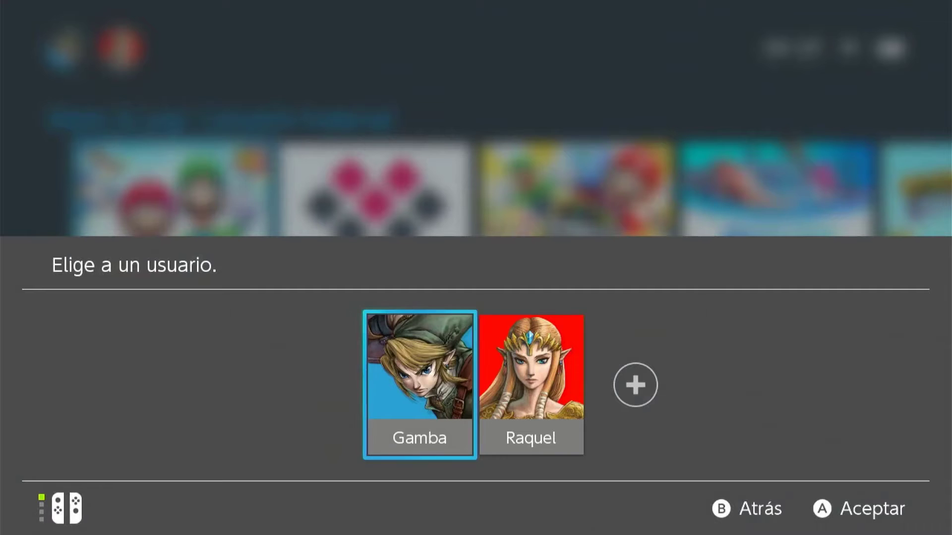
Choose the first user profile to enter the homebrew menu.
key("Return")
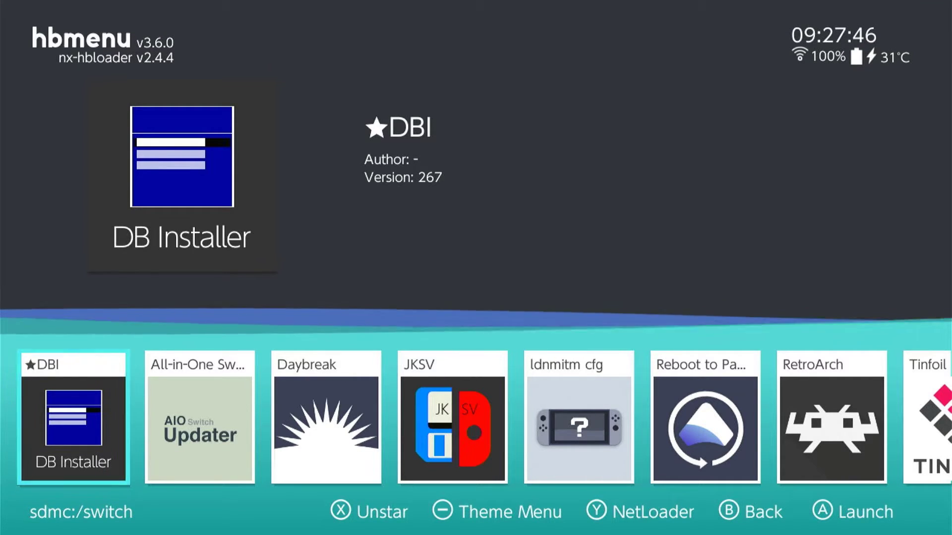
key("Right")
key("Left")
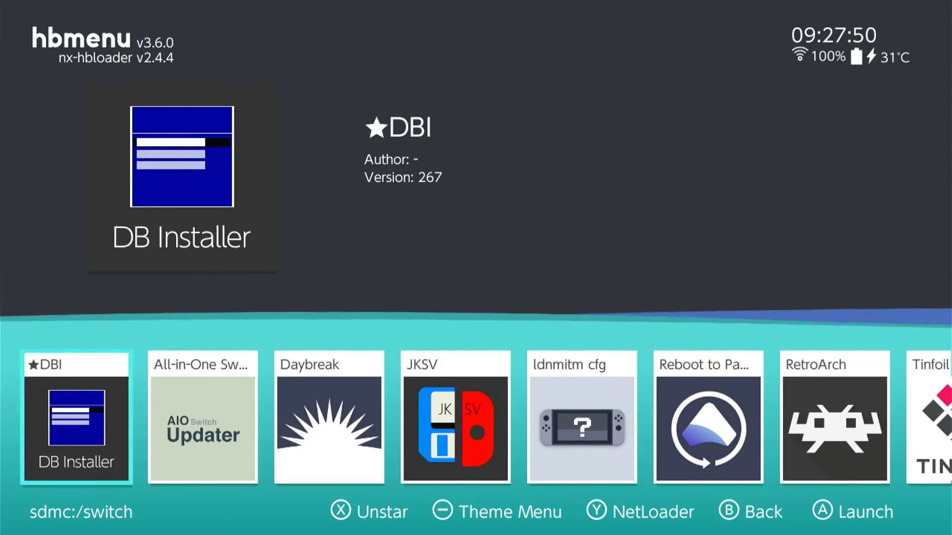
key("Right")
key("Left")
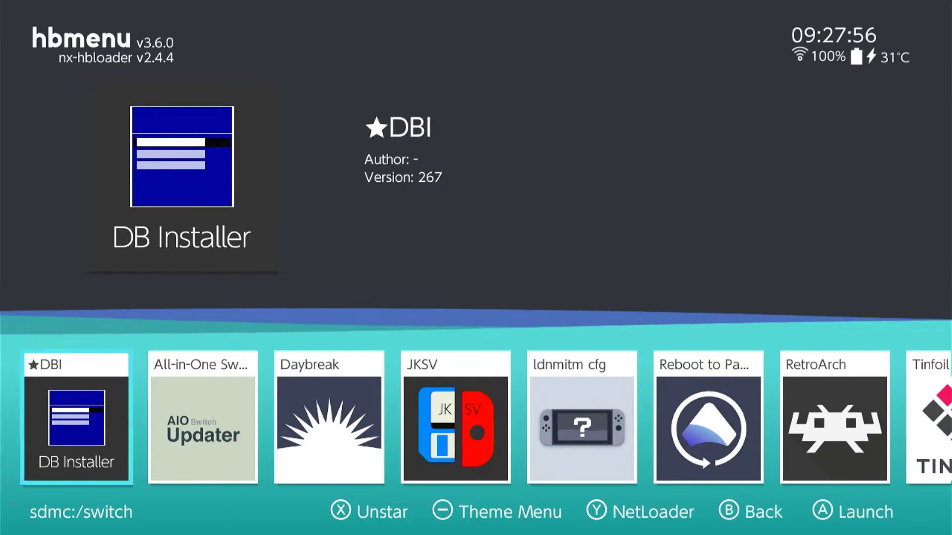
Launch RetroArch from the homebrew menu.
key("Right")
key("Right")
key("Right")
key("Right")
key("Right")
key("Right")
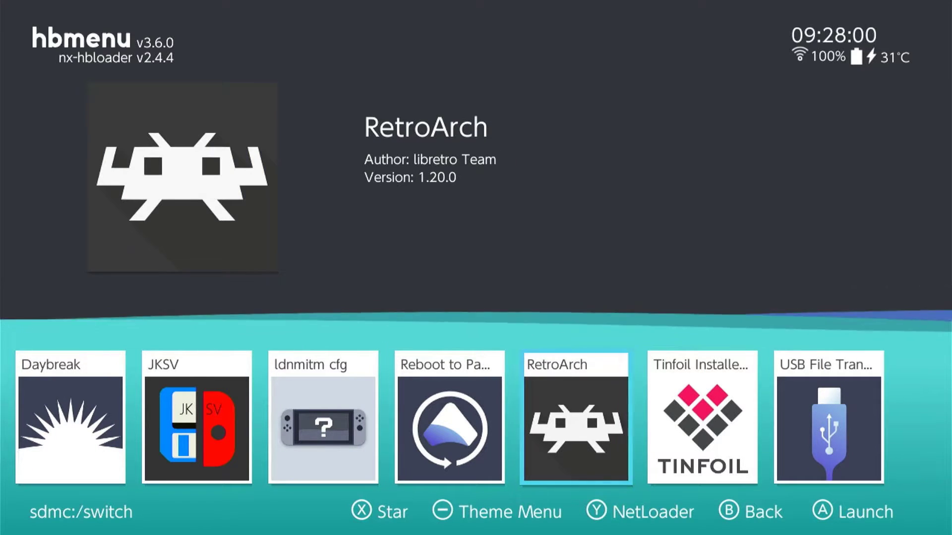
key("Return")
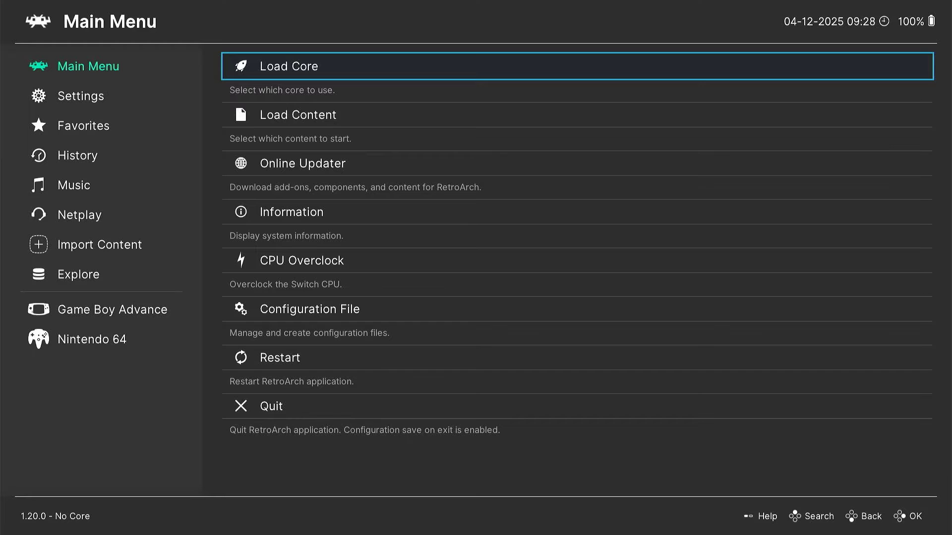
Look through the main sections from Settings to Explore and the existing Game Boy Advance and Nintendo 64 playlists.
key("Left")
key("Down")
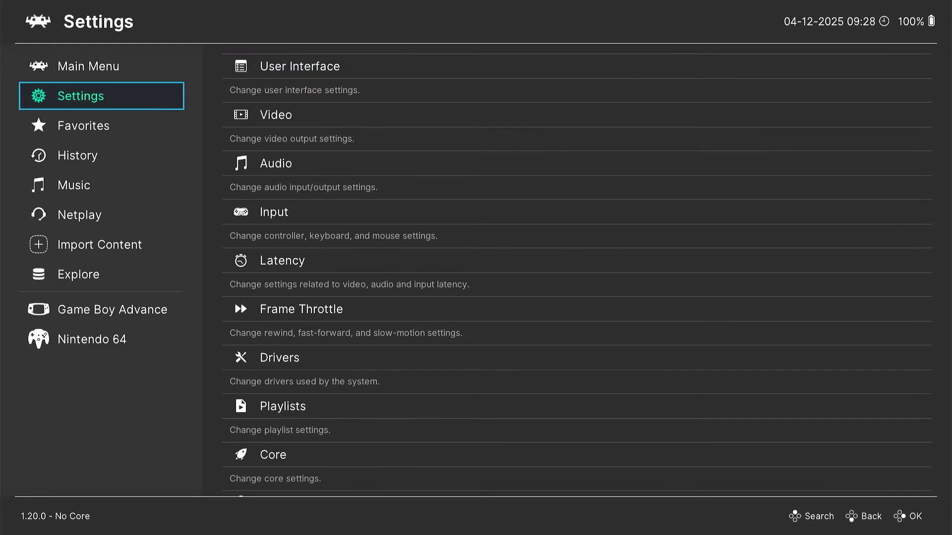
key("Down")
key("Down")
key("Down")
key("Down")
key("Down")
key("Down")
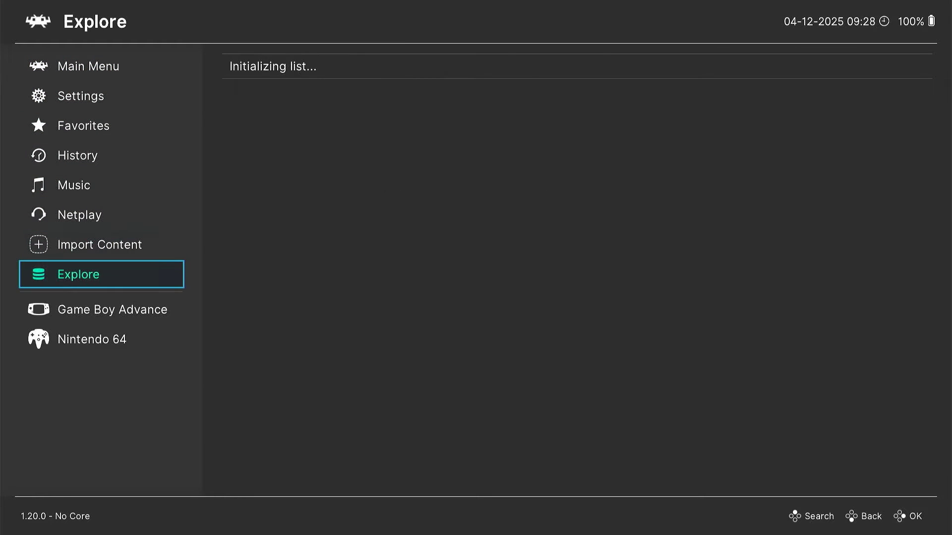
key("Down")
key("Up")
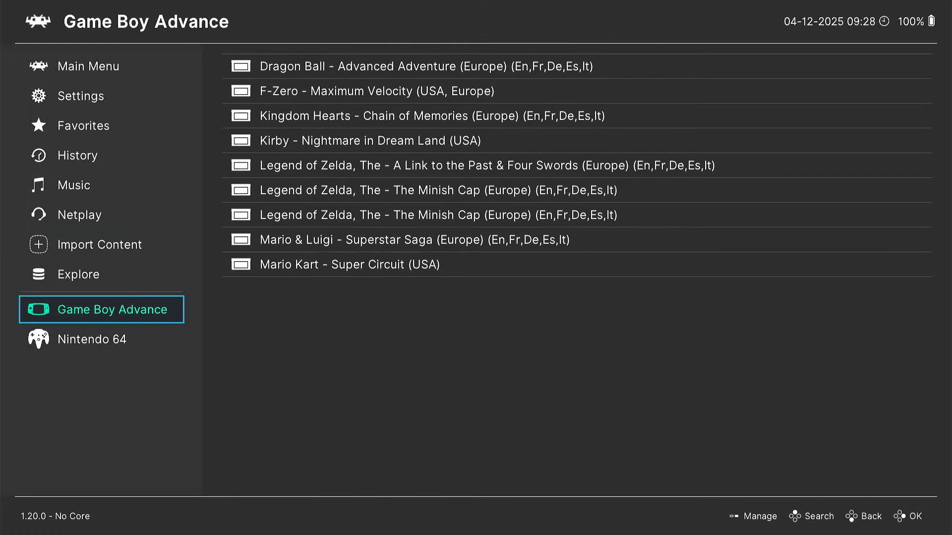
key("Down")
Start a directory scan under Import Content and open the root directory.
key("Up")
key("Up")
key("Up")
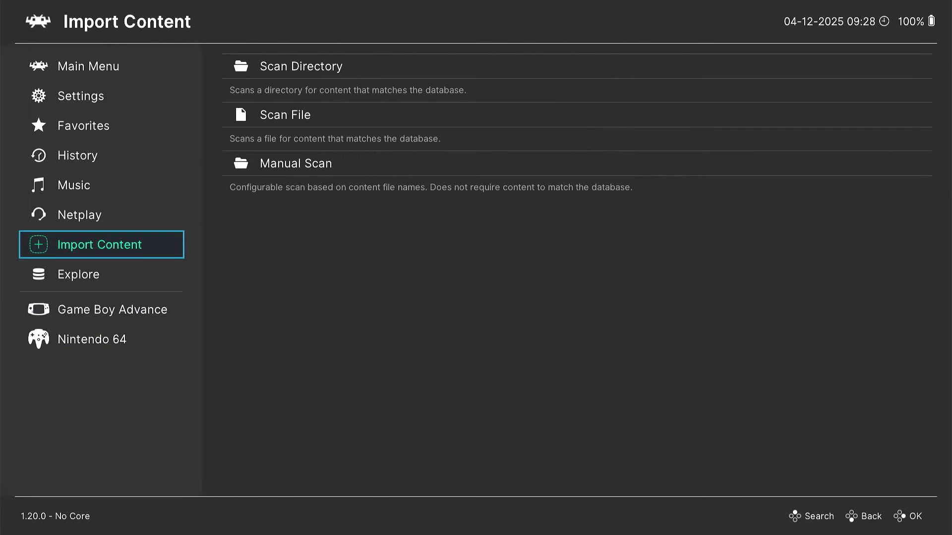
key("Right")
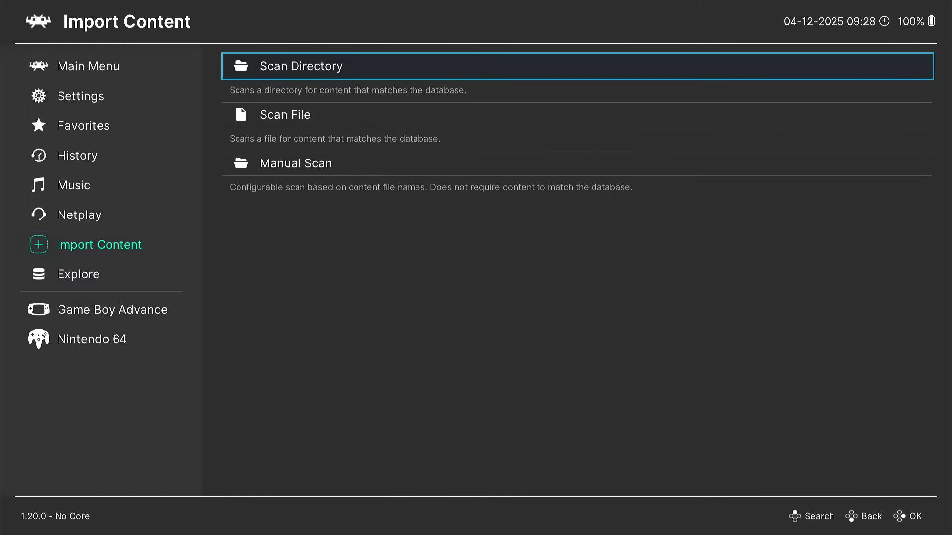
key("Return")
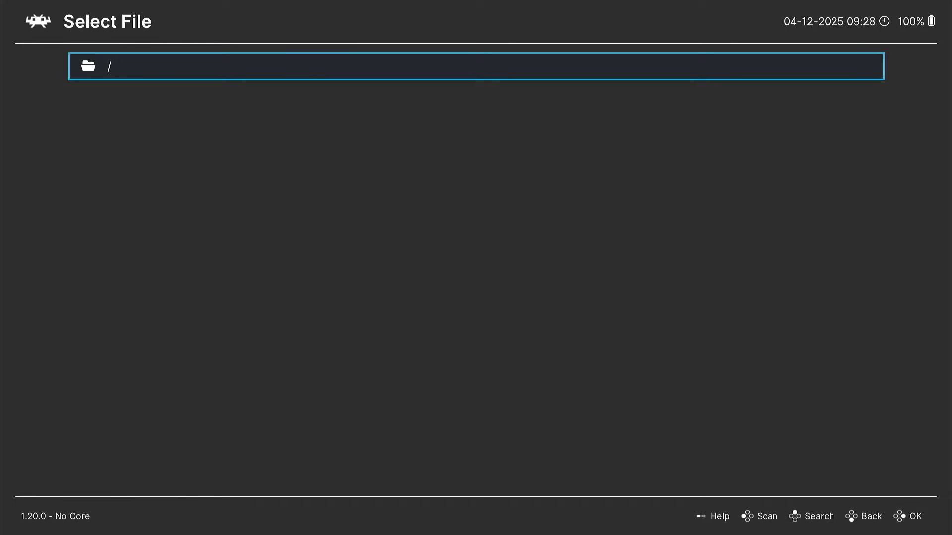
key("Return")
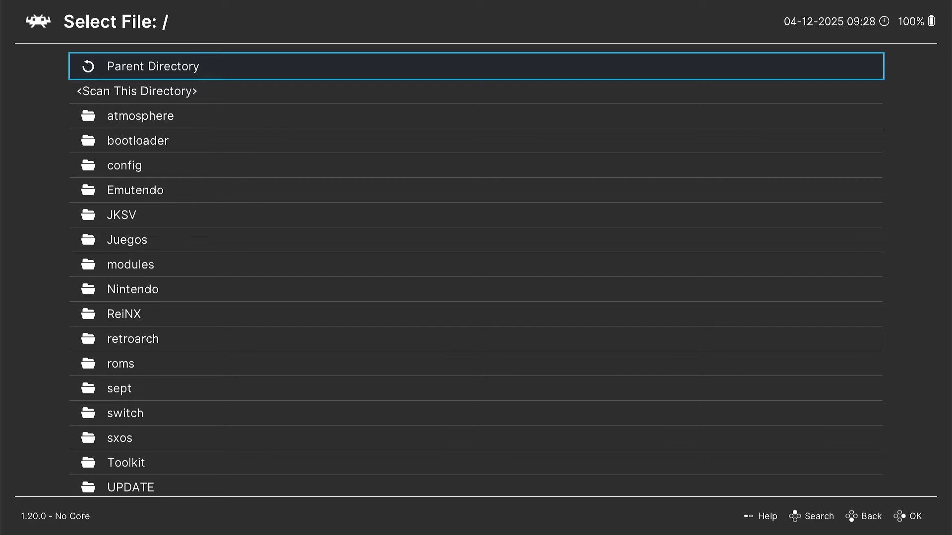
Open the roms folder in the root directory.
key("Down")
key("Down")
key("Down")
key("Down")
key("Down")
key("Down")
key("Down")
key("Down")
key("Down")
key("Down")
key("Down")
key("Down")
key("Down")
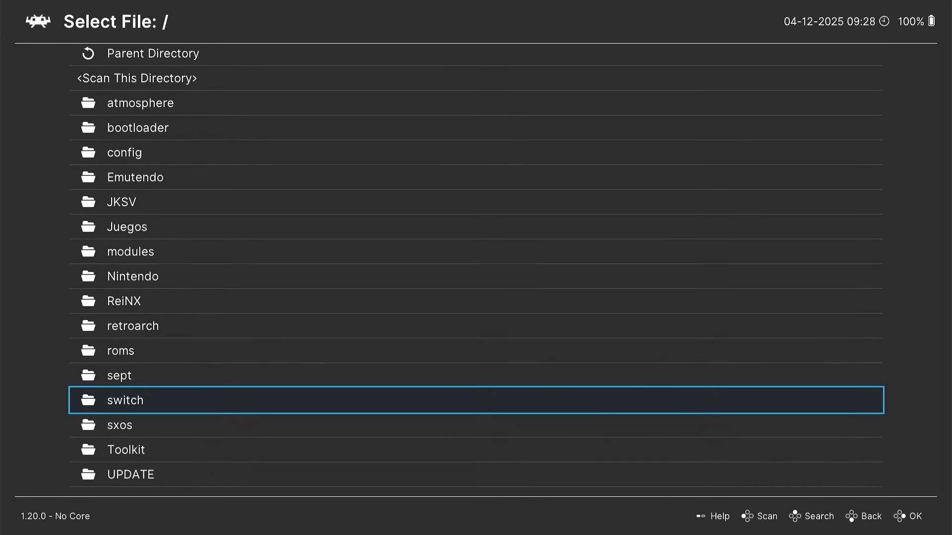
key("Up")
key("Up")
key("Return")
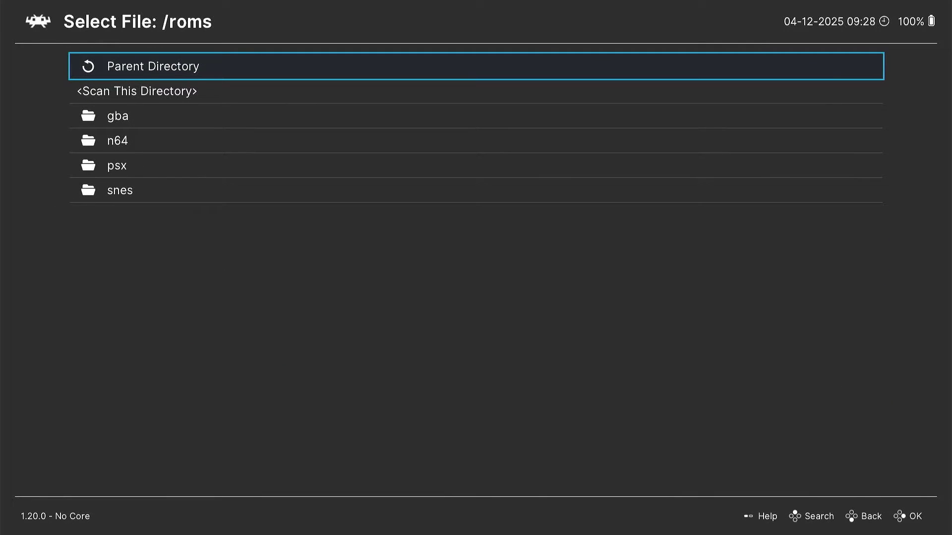
Review the scan option and the gba, n64, psx and snes subfolders inside the roms folder.
key("Down")
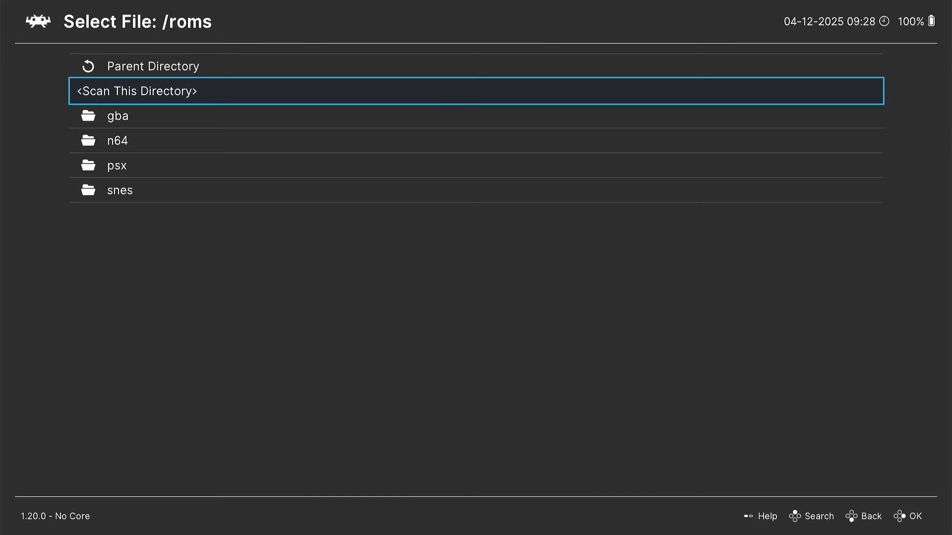
key("Down")
key("Down")
key("Down")
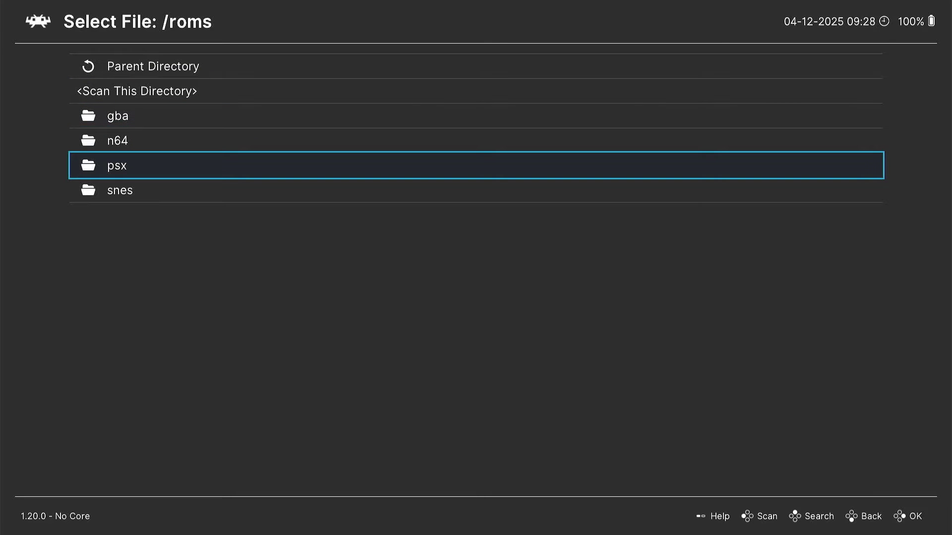
key("Up")
key("Down")
key("Up")
key("Down")
key("Up")
key("Up")
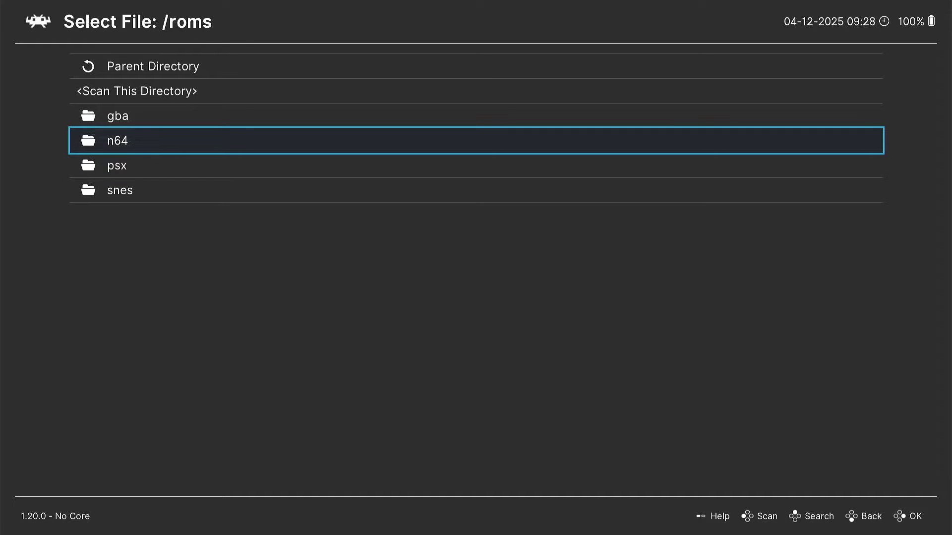
key("Down")
key("Down")
key("Down")
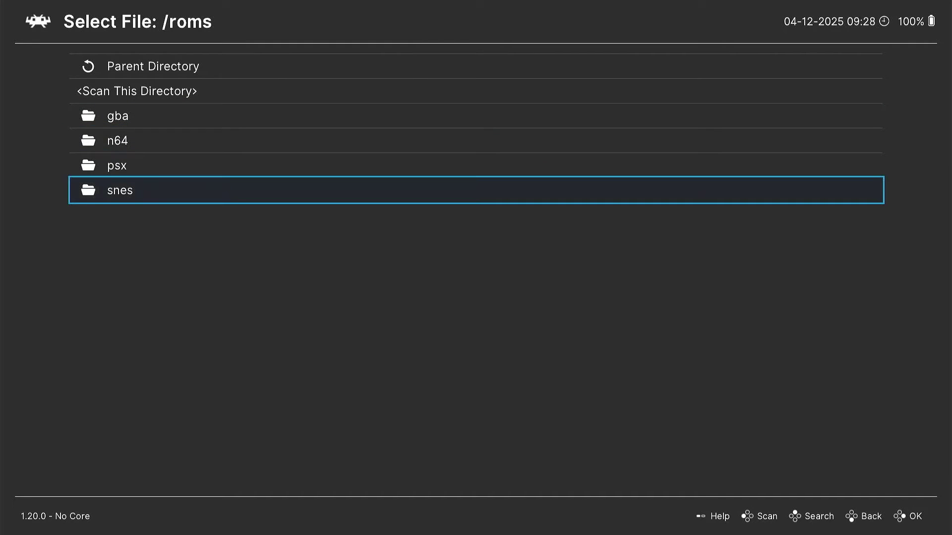
Open the snes folder and scan that directory for content.
key("Up")
key("Up")
key("Down")
key("Down")
key("Return")
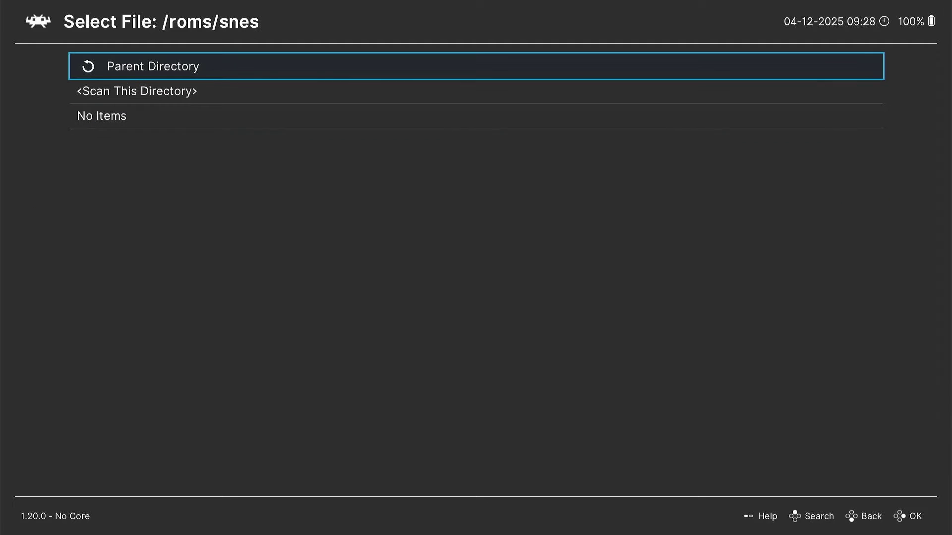
key("Down")
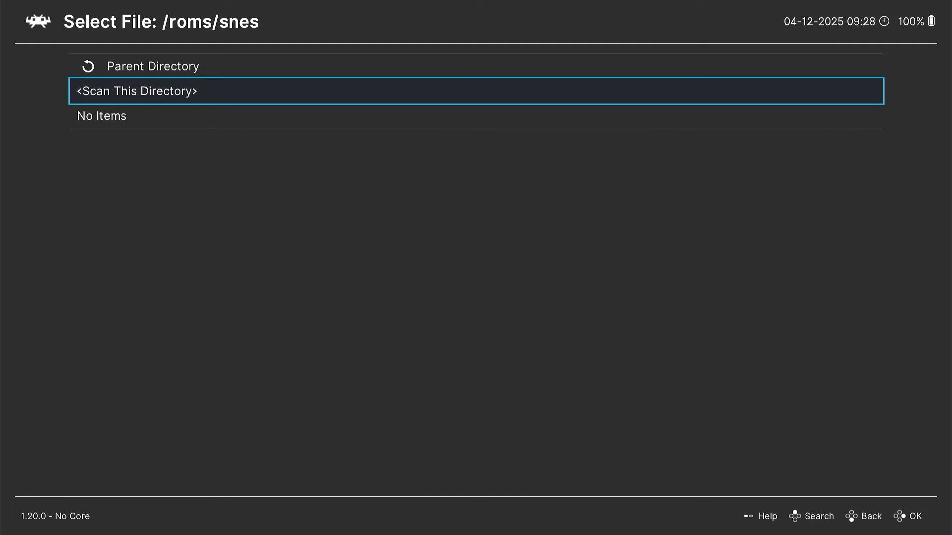
key("Return")
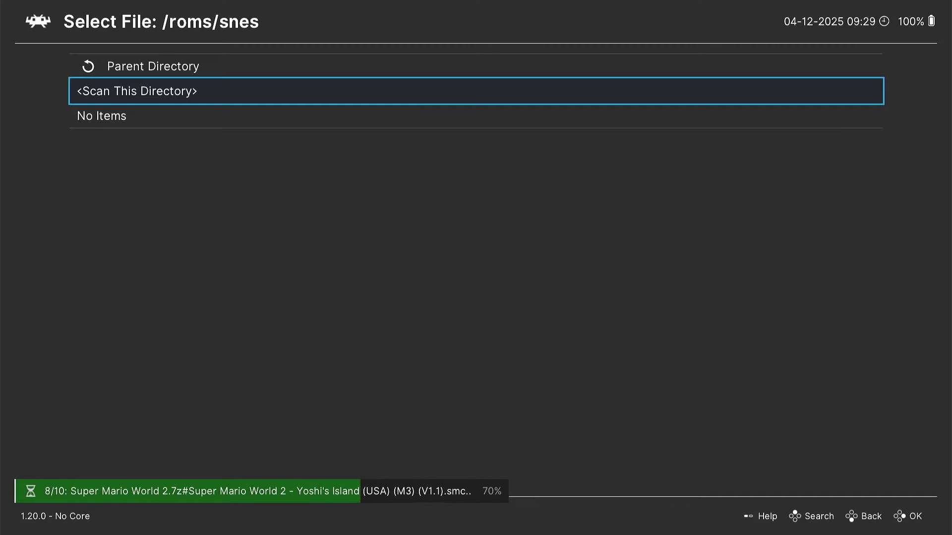
Leave the snes and roms folders and return to the Import Content section.
key("BackSpace")
key("Up")
key("Up")
key("Up")
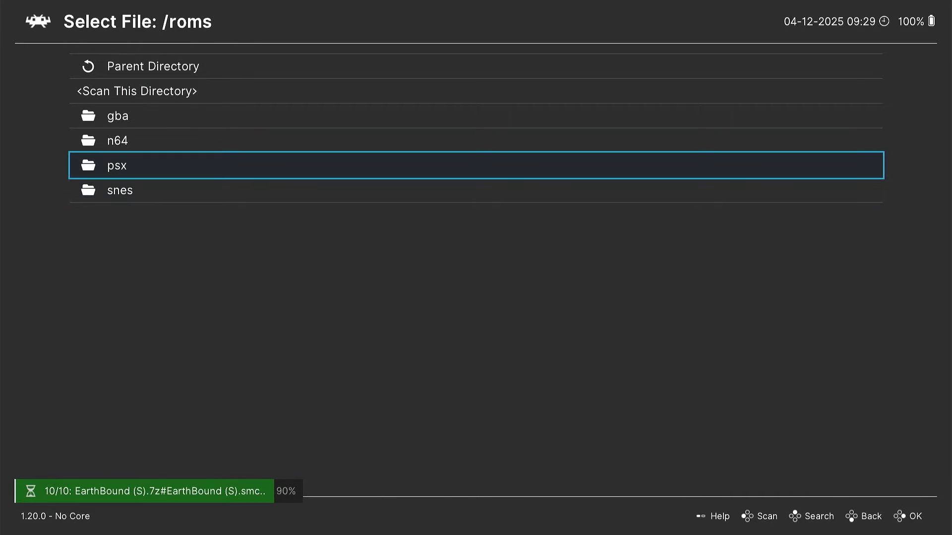
key("Up")
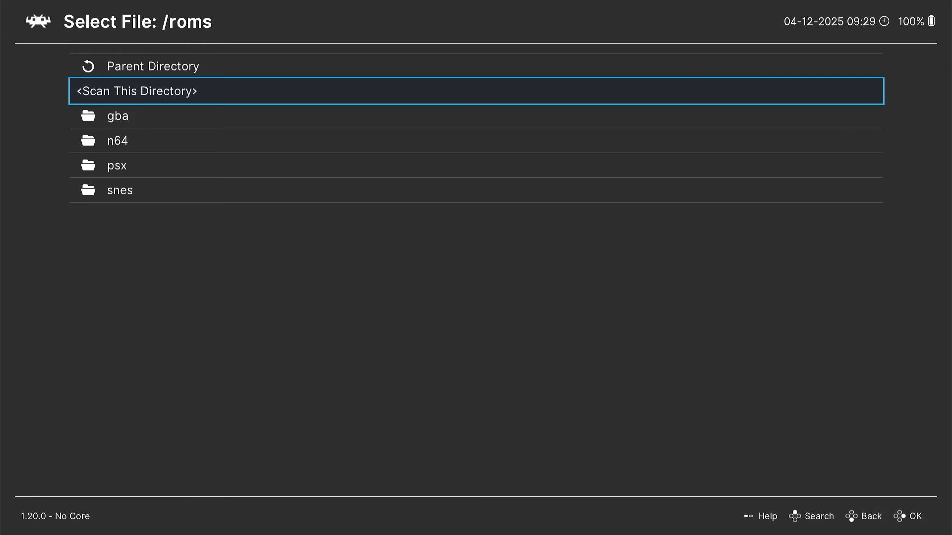
key("BackSpace")
key("BackSpace")
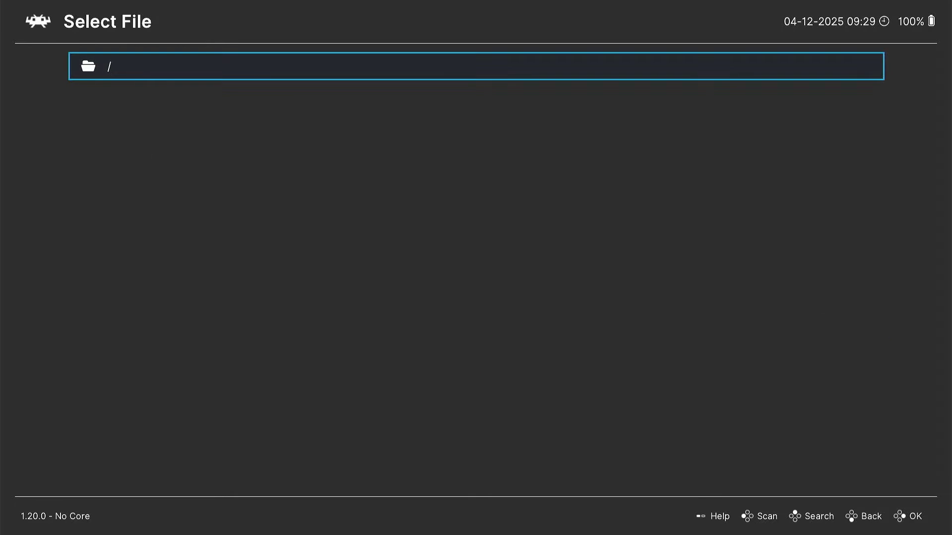
key("BackSpace")
key("BackSpace")
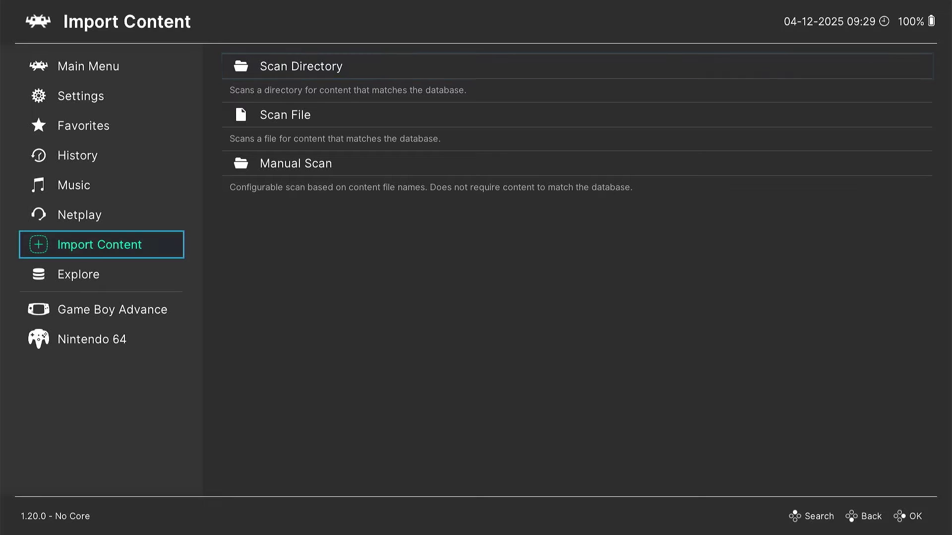
Check the Explore section and the Game Boy Advance and Nintendo 64 playlists.
key("Down")
key("Down")
key("Down")
key("Up")
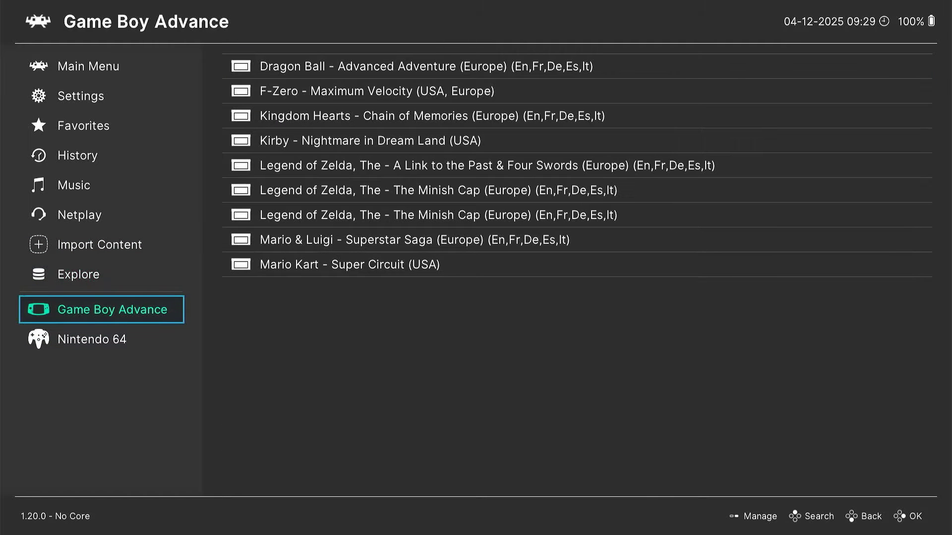
key("Up")
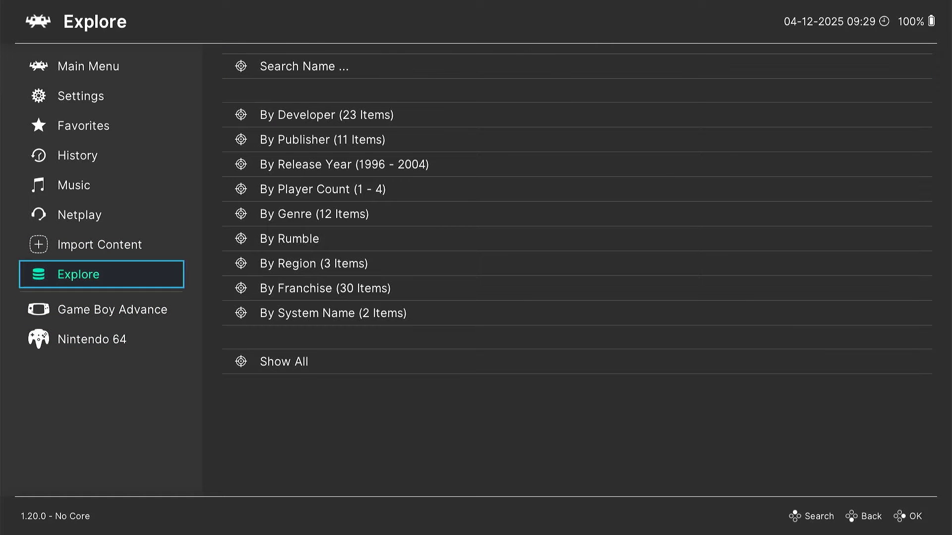
key("Down")
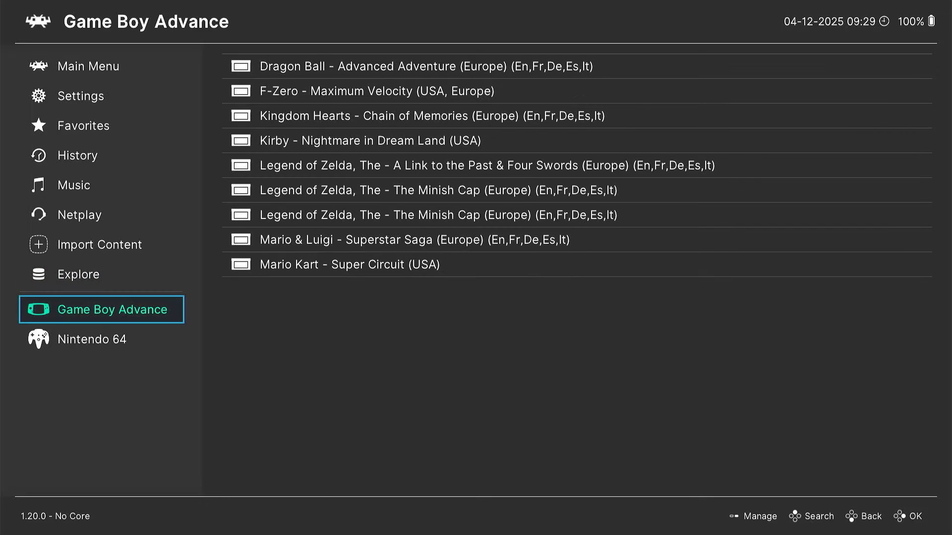
key("Down")
key("Up")
key("Down")
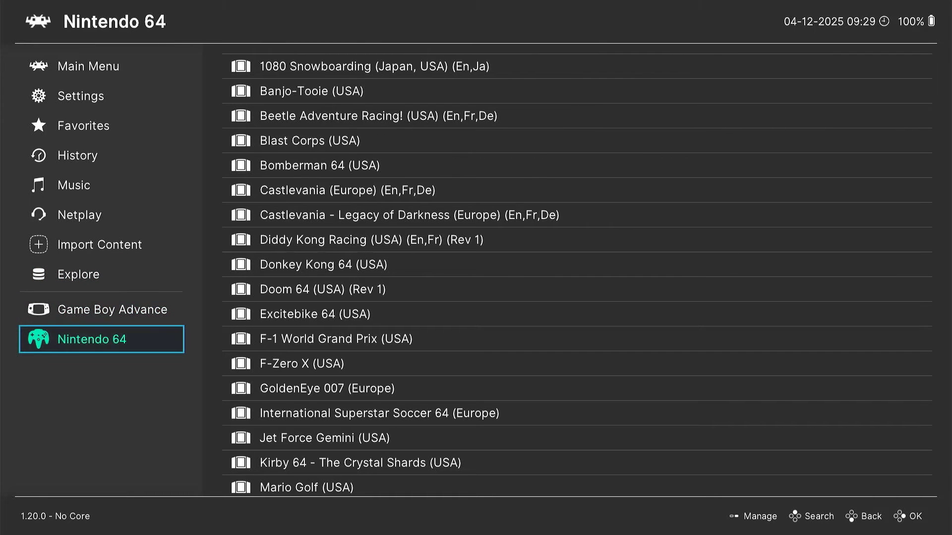
Browse the games in the Game Boy Advance playlist, including their core and runtime details.
key("Up")
key("Right")
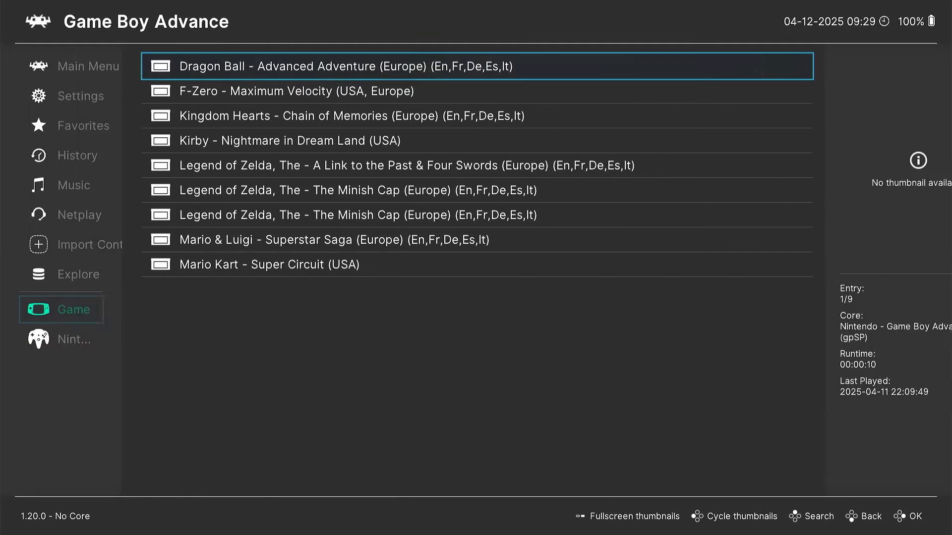
key("Down")
key("Down")
key("Up")
key("Up")
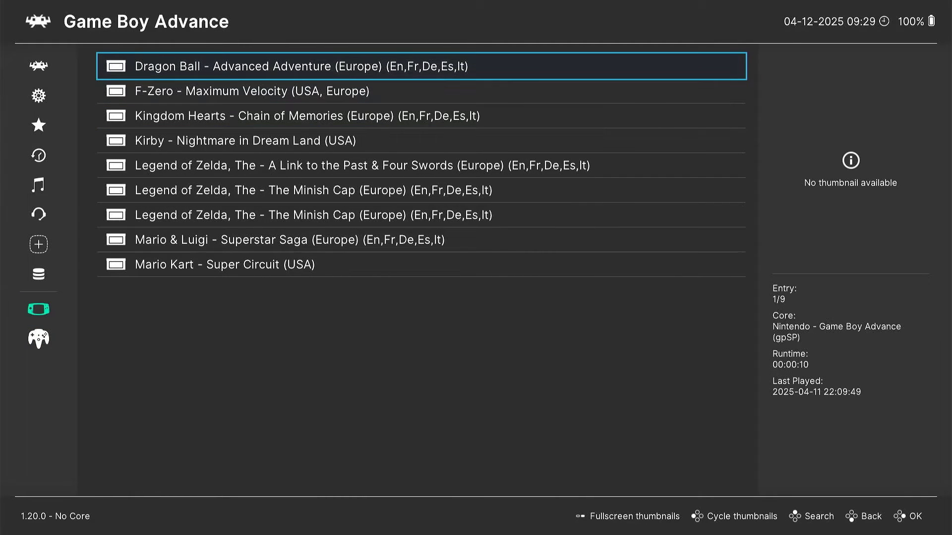
key("Down")
key("Down")
key("Down")
key("Down")
key("Down")
key("Down")
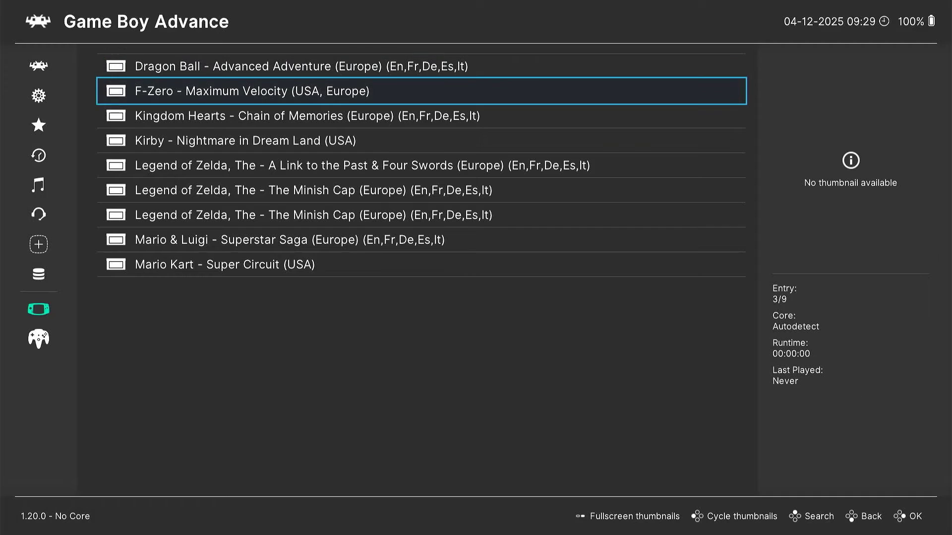
key("Up")
key("Up")
key("Up")
key("Up")
key("Up")
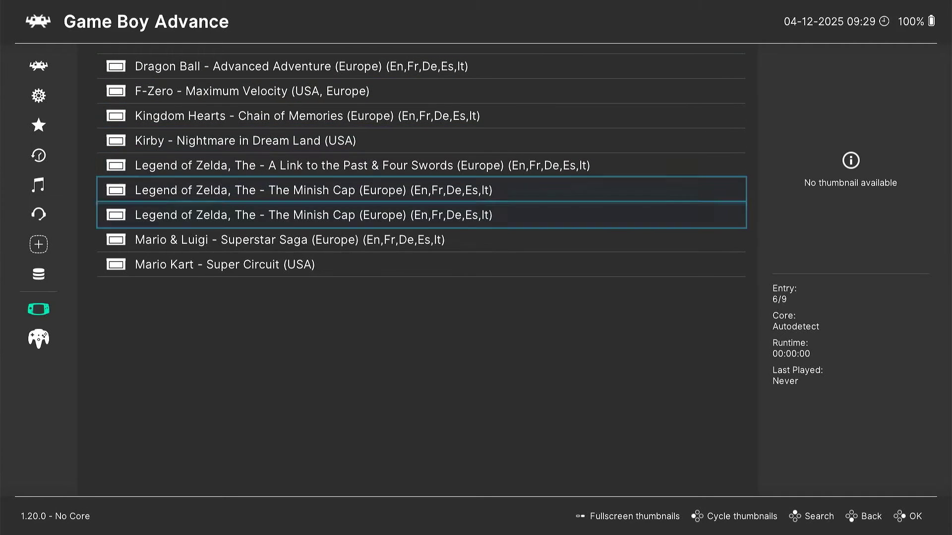
key("Up")
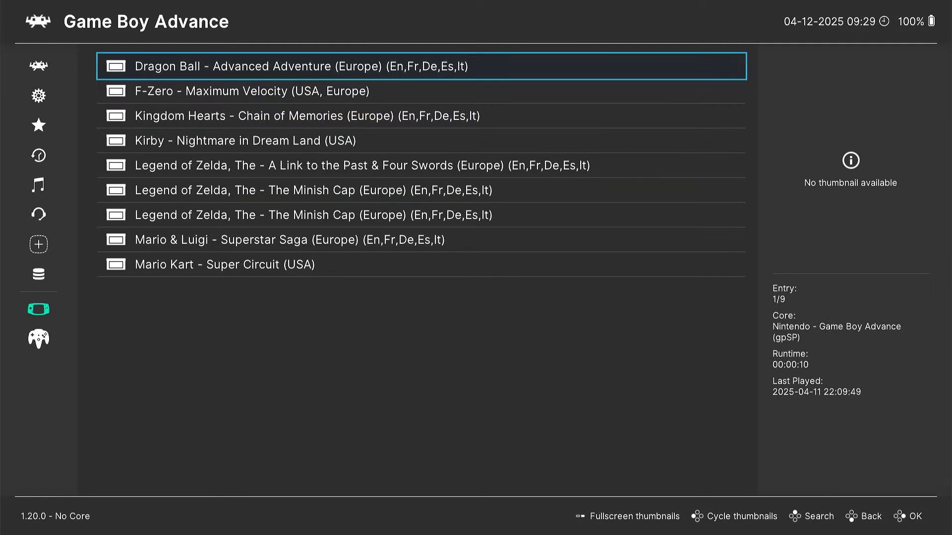
key("Down")
key("Down")
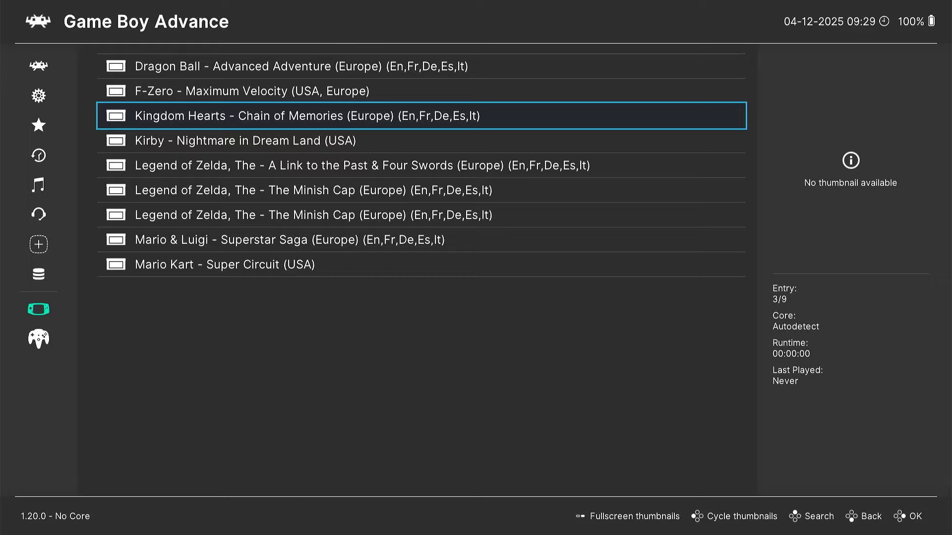
Find the first Legend of Zelda - The Minish Cap entry in the Game Boy Advance playlist and open its options.
key("Down")
key("Down")
key("Down")
key("Down")
key("Down")
key("Down")
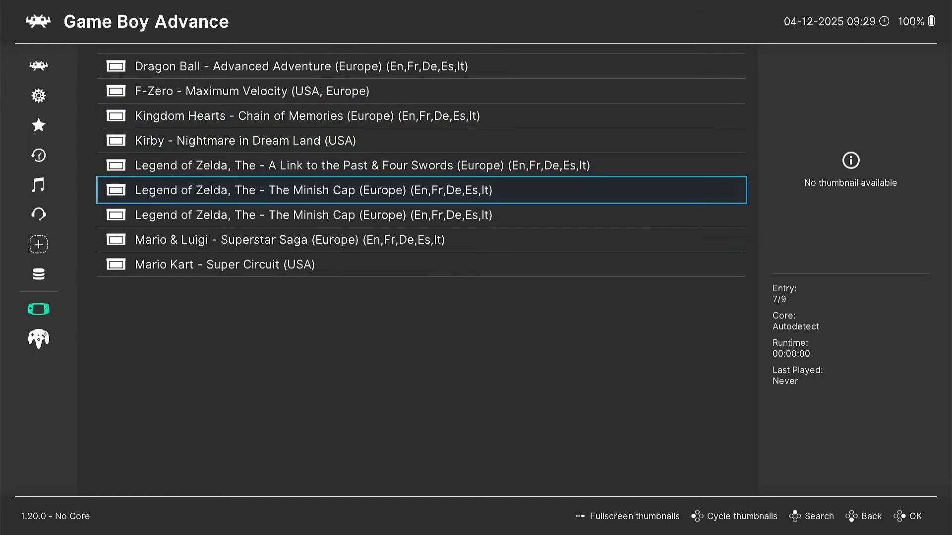
key("Up")
key("Up")
key("Up")
key("Up")
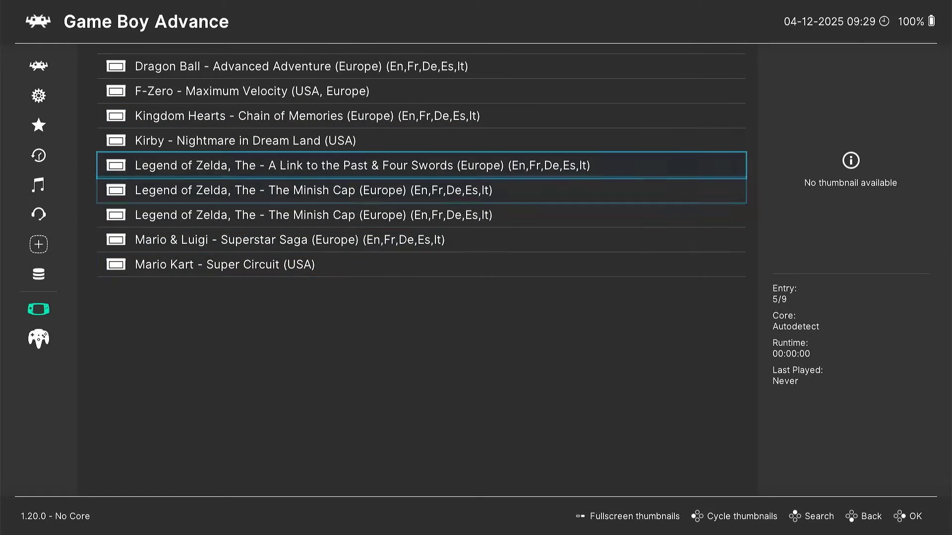
key("Down")
key("Return")
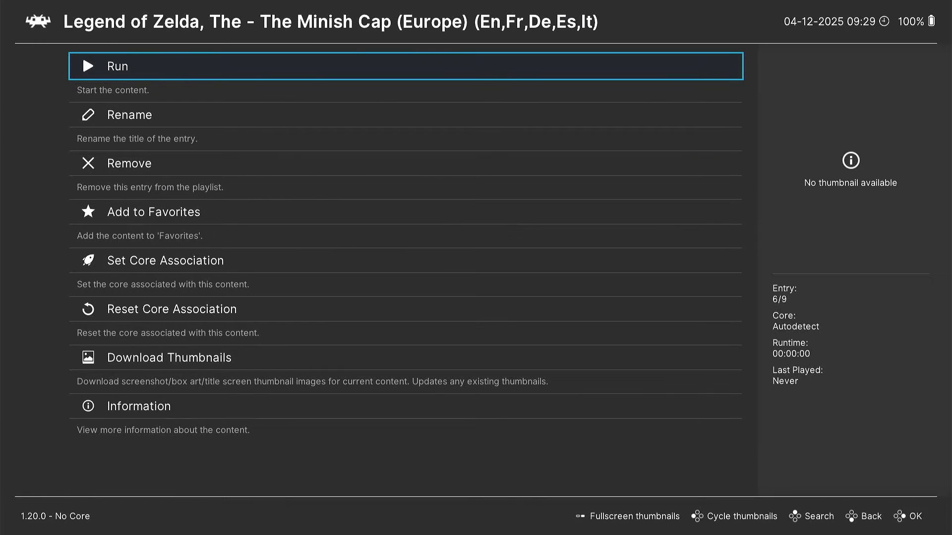
Set the core association of The Minish Cap to Nintendo - Game Boy Advance (mGBA).
key("Down")
key("Down")
key("Down")
key("Down")
key("Return")
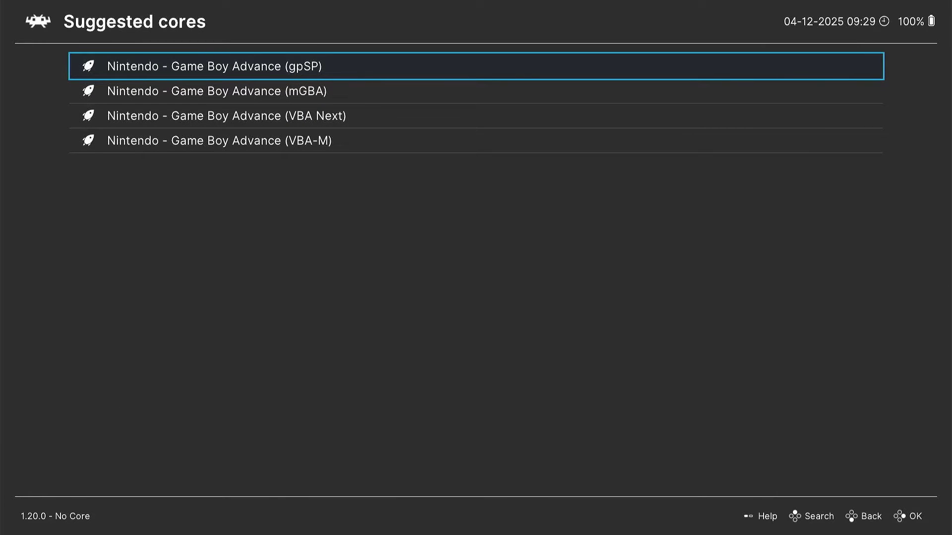
key("Down")
key("Down")
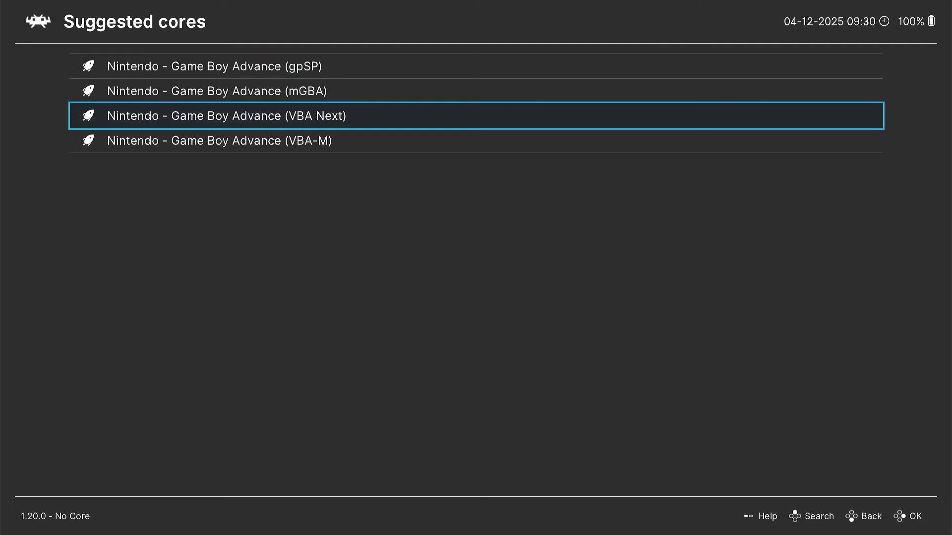
key("Up")
key("Up")
key("Down")
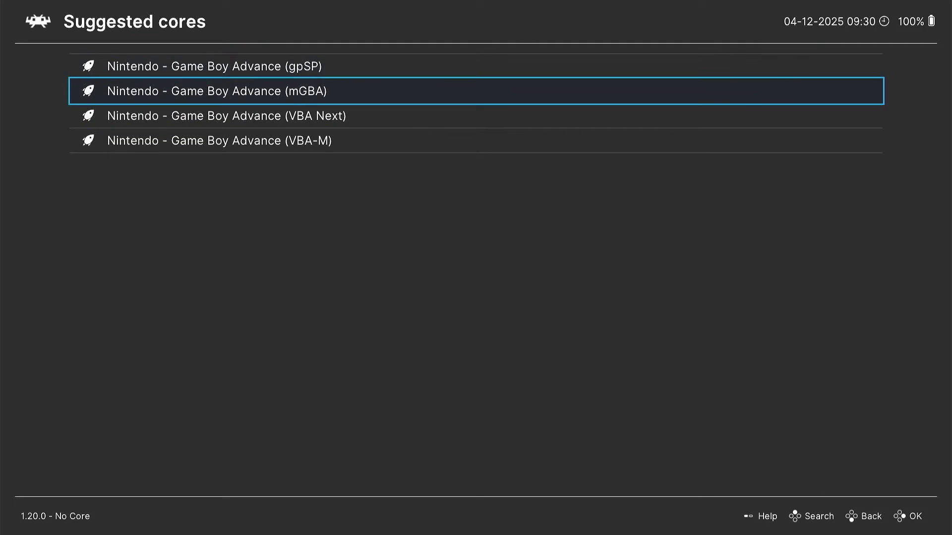
key("Return")
Run The Minish Cap and try moving between the entries on its file selection screen.
key("Down")
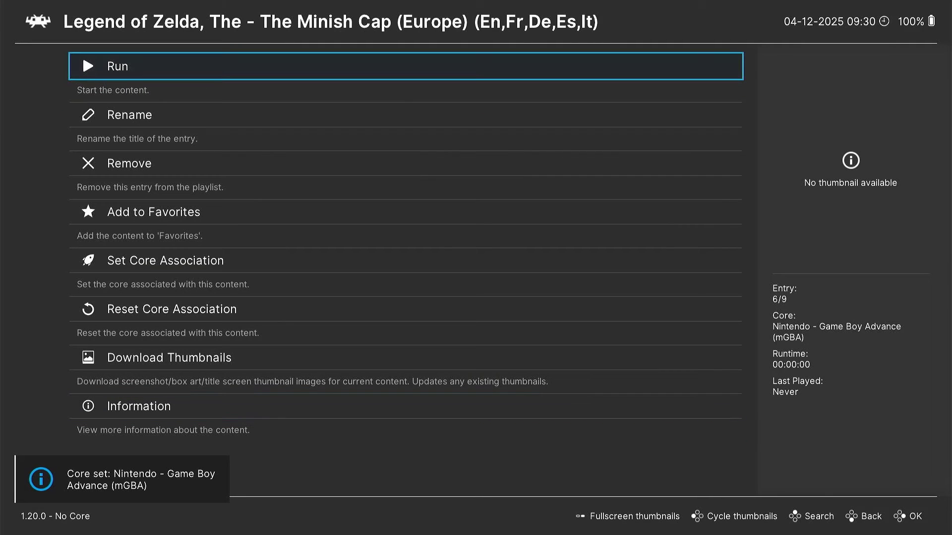
key("Return")
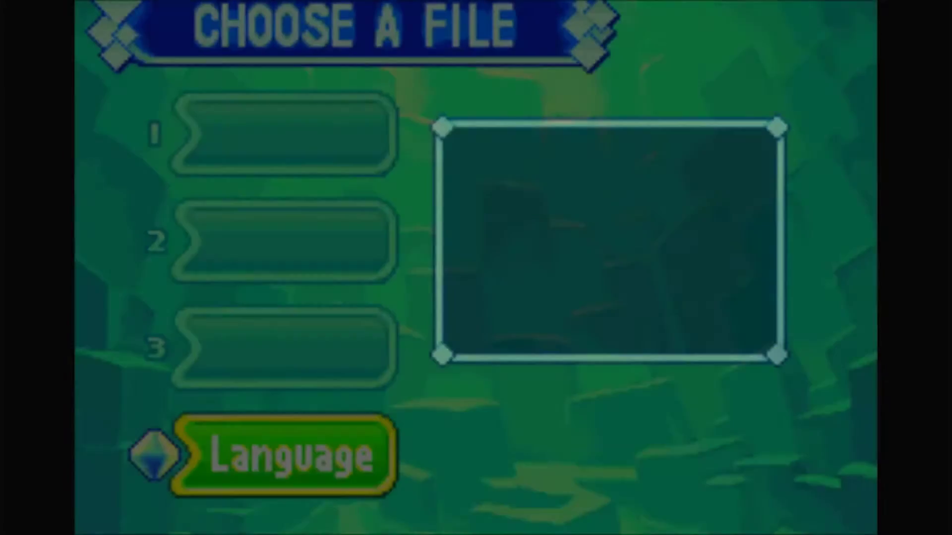
key("Up")
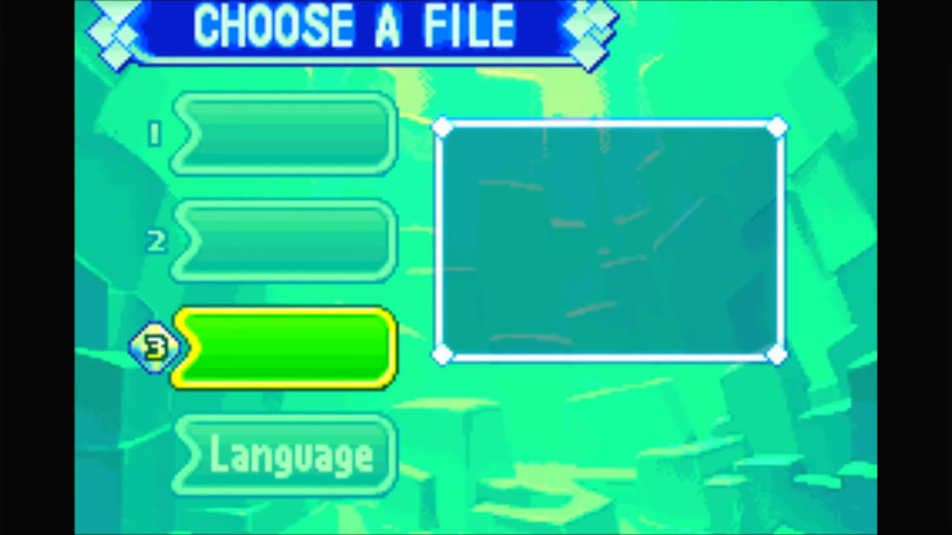
key("Down")
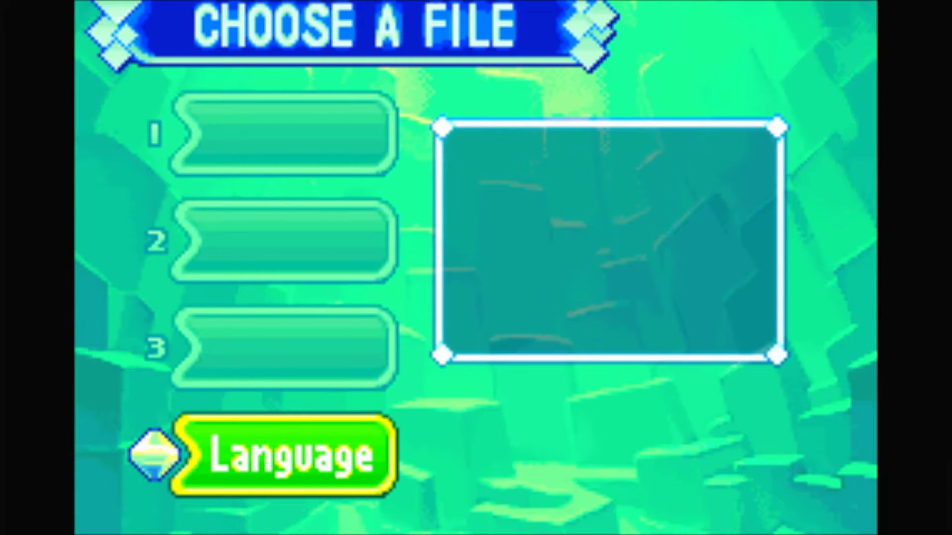
Close the running The Minish Cap content and return to the main RetroArch screen.
key("F1")
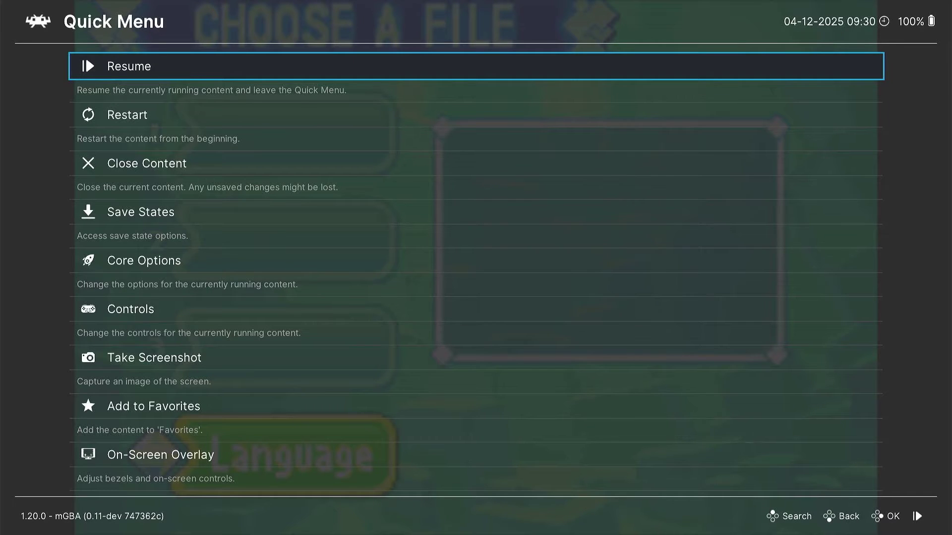
key("Down")
key("Down")
key("Return")
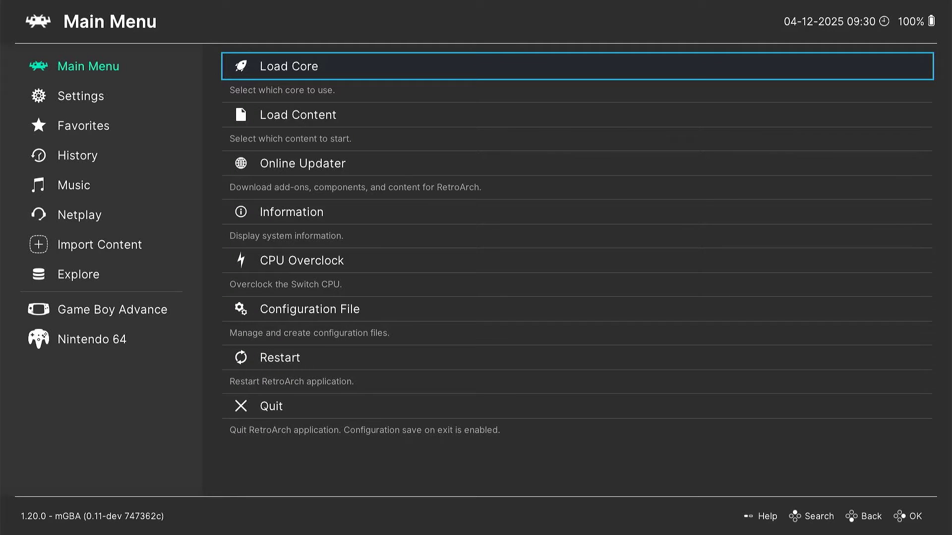
Go to the Nintendo 64 playlist.
key("Left")
key("Down")
key("Down")
key("Down")
key("Down")
key("Down")
key("Down")
key("Down")
key("Down")
key("Down")
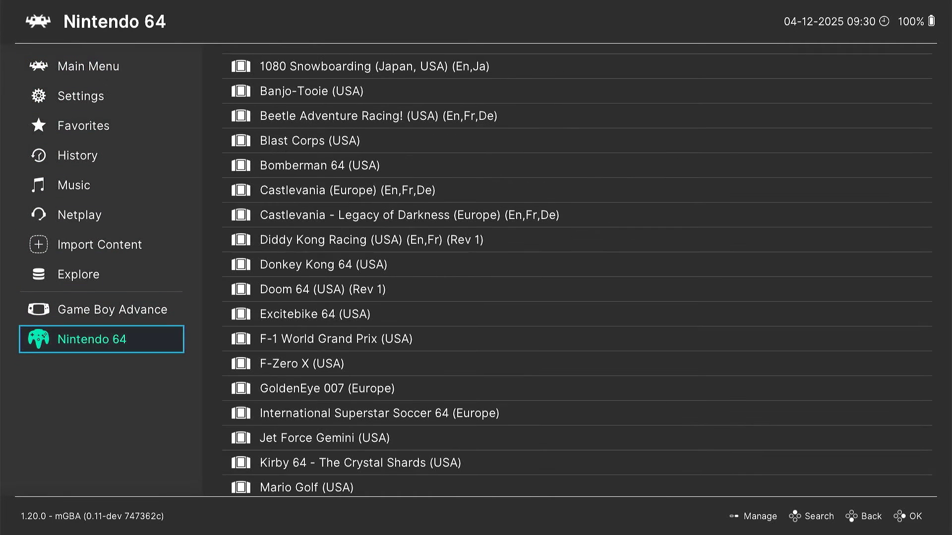
Browse the games in the Nintendo 64 playlist along with their core and runtime details.
key("Right")
key("Down")
key("Down")
key("Down")
key("Down")
key("Down")
key("Down")
key("Down")
key("Down")
key("Down")
key("Down")
key("Down")
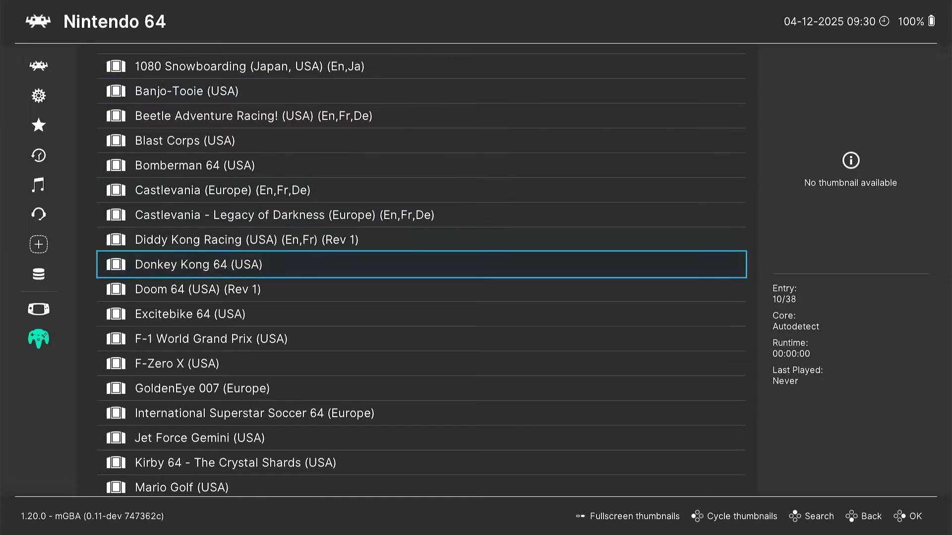
key("Down")
key("Down")
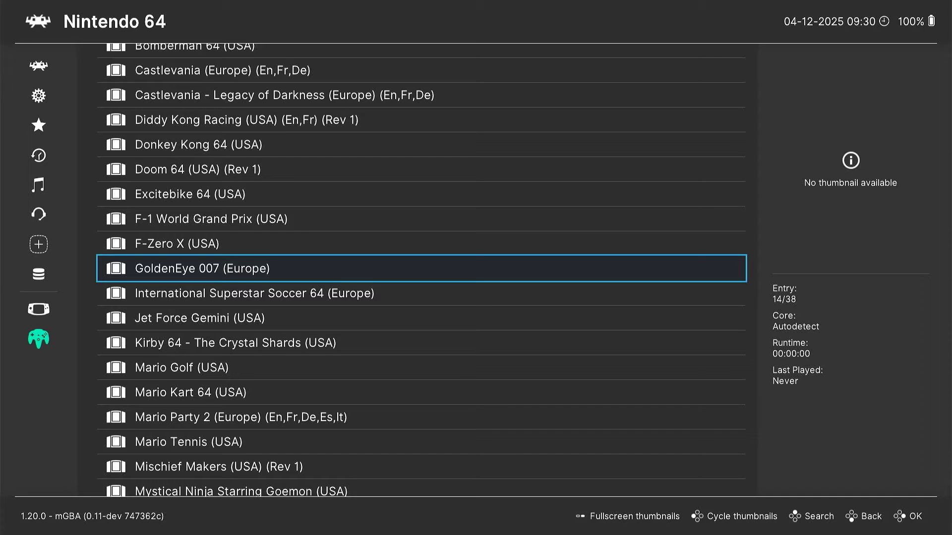
key("Up")
key("Up")
key("Up")
key("Up")
key("Up")
key("Up")
key("Up")
key("Up")
key("Up")
key("Up")
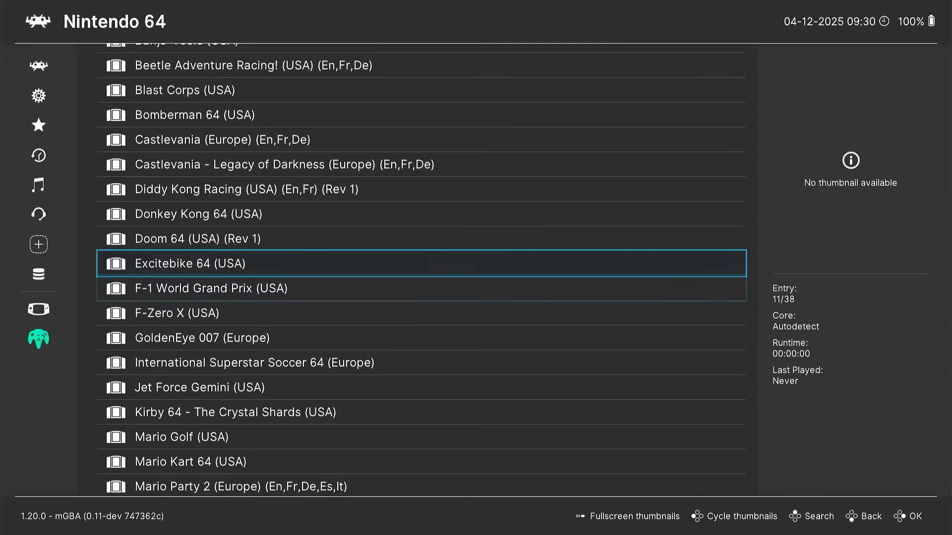
key("Up")
key("Up")
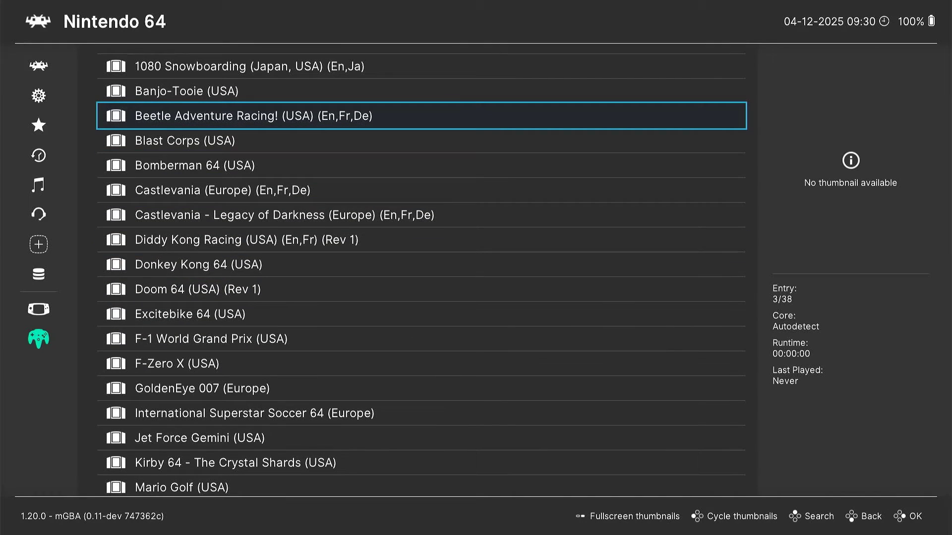
key("Right")
key("Right")
key("Up")
key("Up")
key("Up")
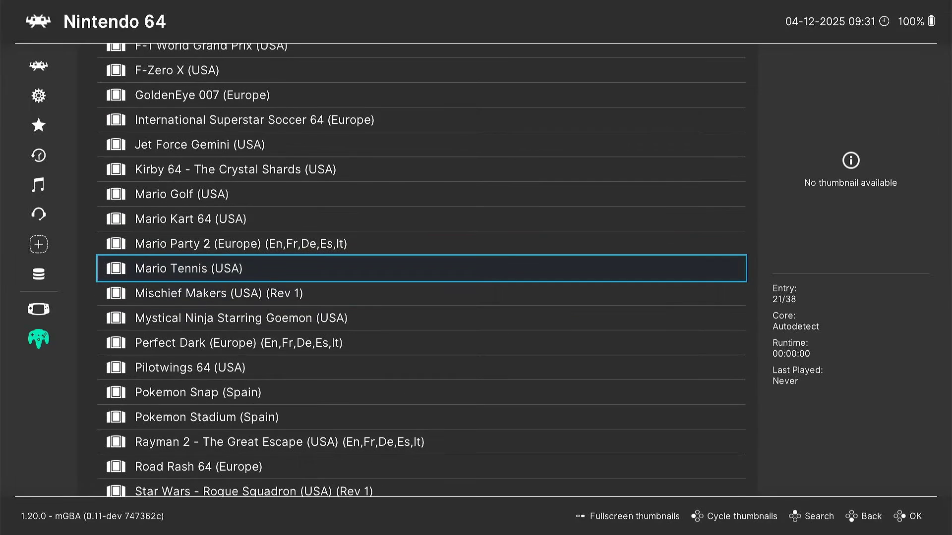
key("Up")
key("Up")
key("Up")
key("Up")
key("Up")
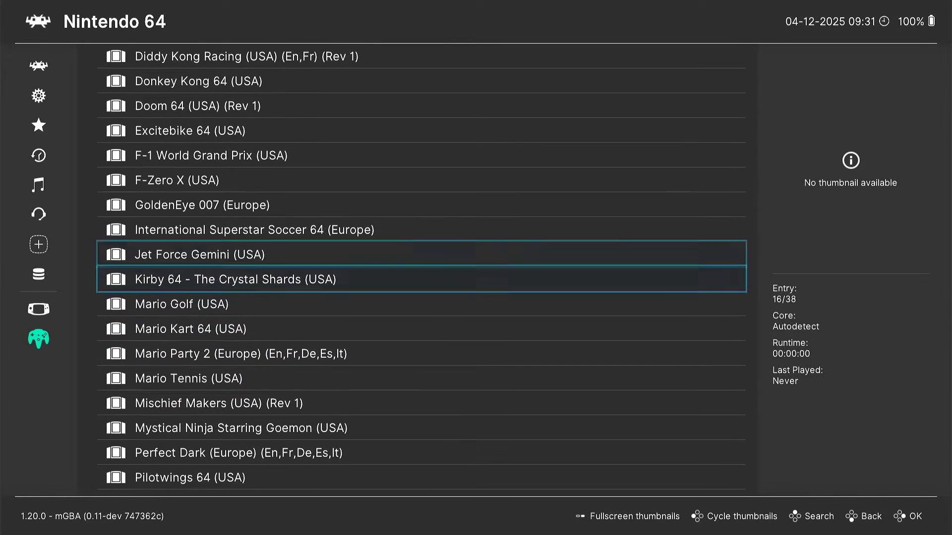
key("Up")
key("Up")
key("Up")
key("Up")
key("Up")
key("Up")
key("Up")
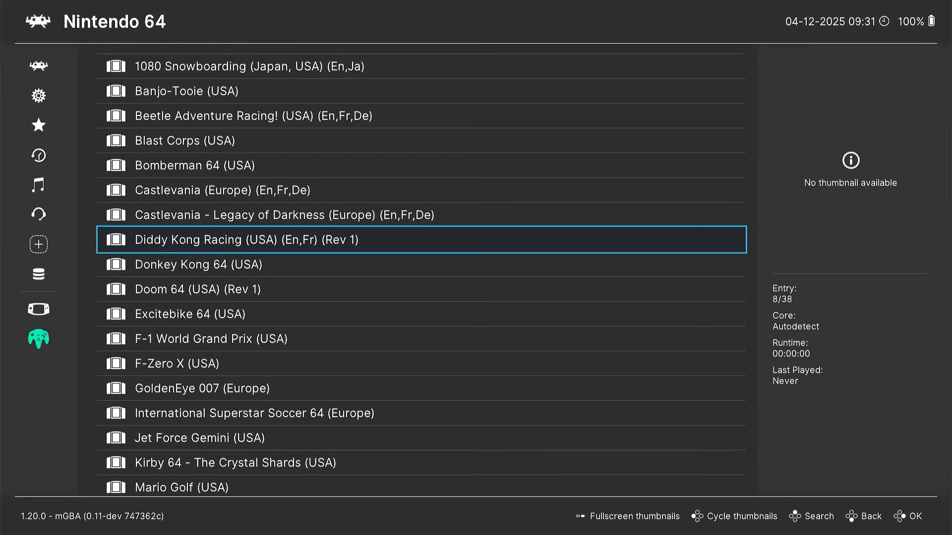
key("Up")
key("Up")
key("Up")
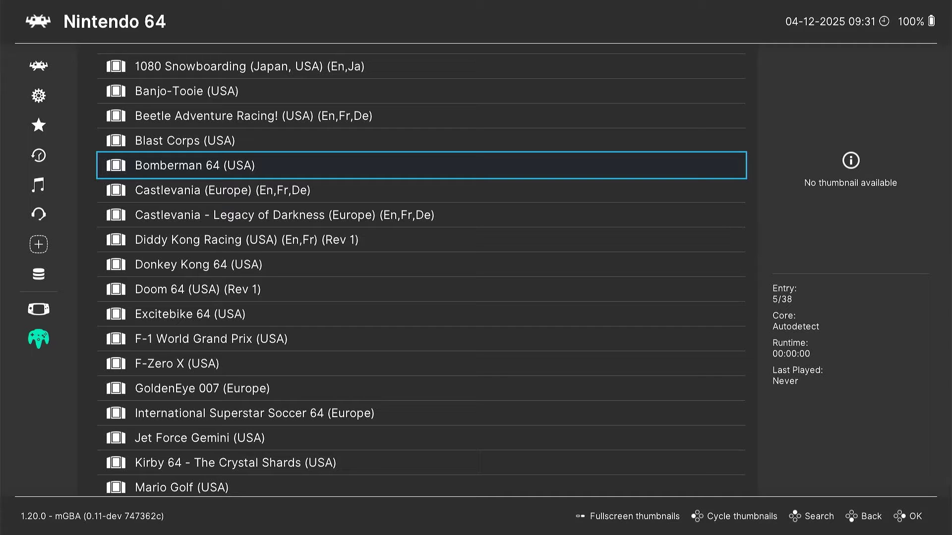
Open the Donkey Kong 64 entry and set its core association to Nintendo - Nintendo 64 (Mupen64Plus-Next).
key("Down")
key("Down")
key("Down")
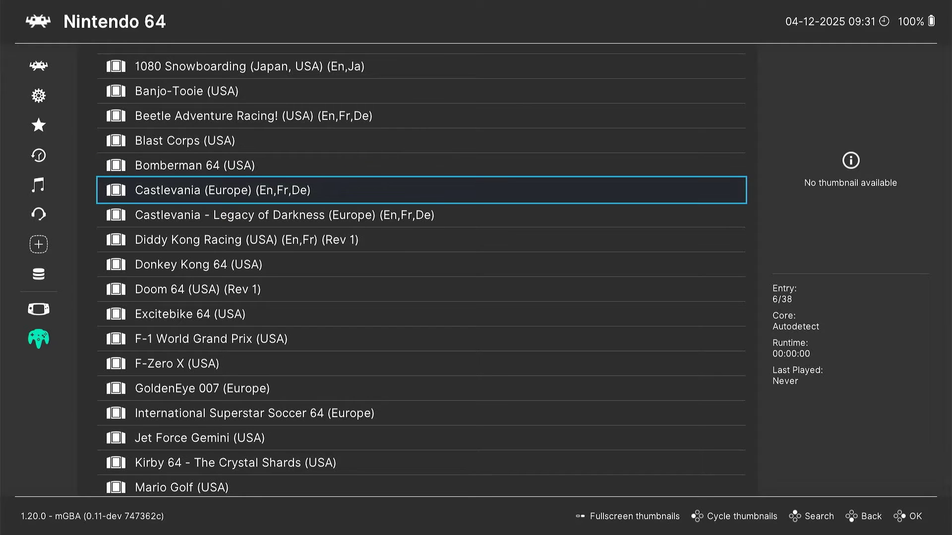
key("Down")
key("Return")
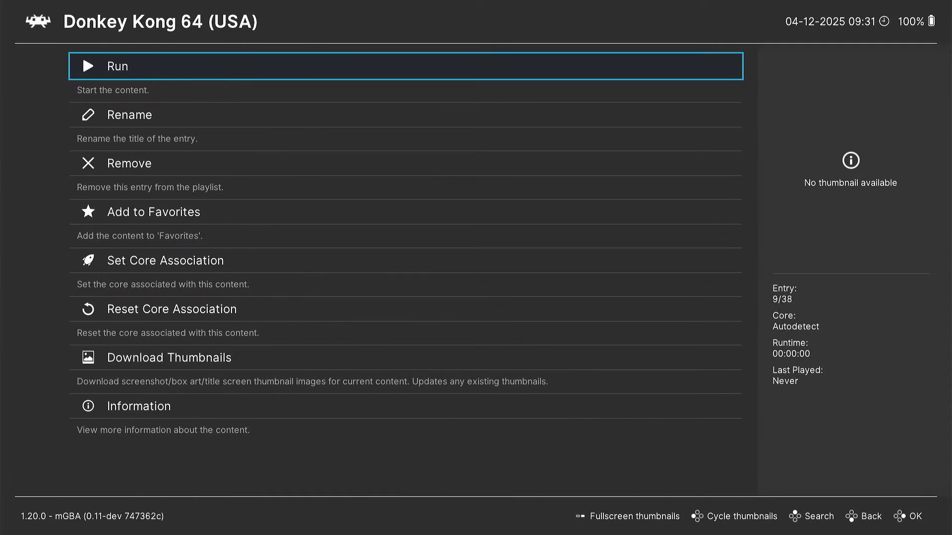
key("Return")
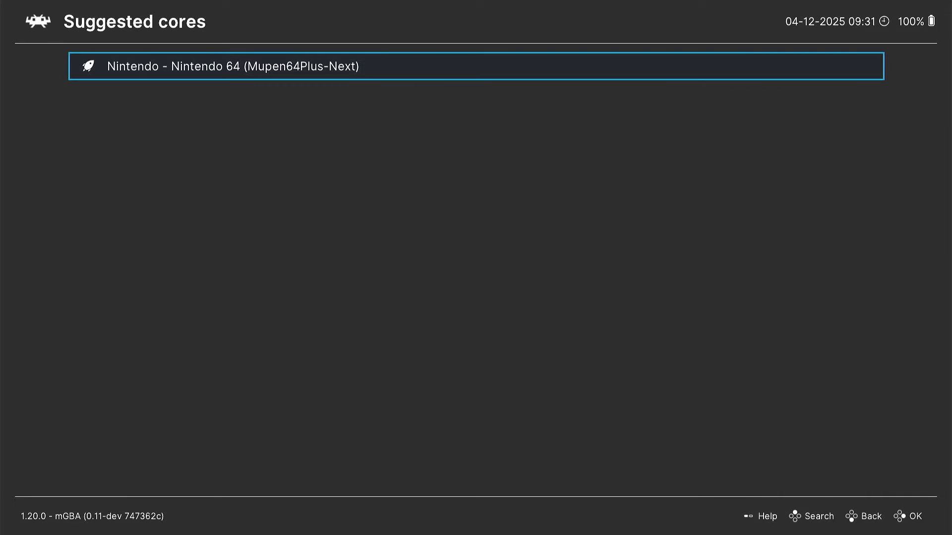
key("Return")
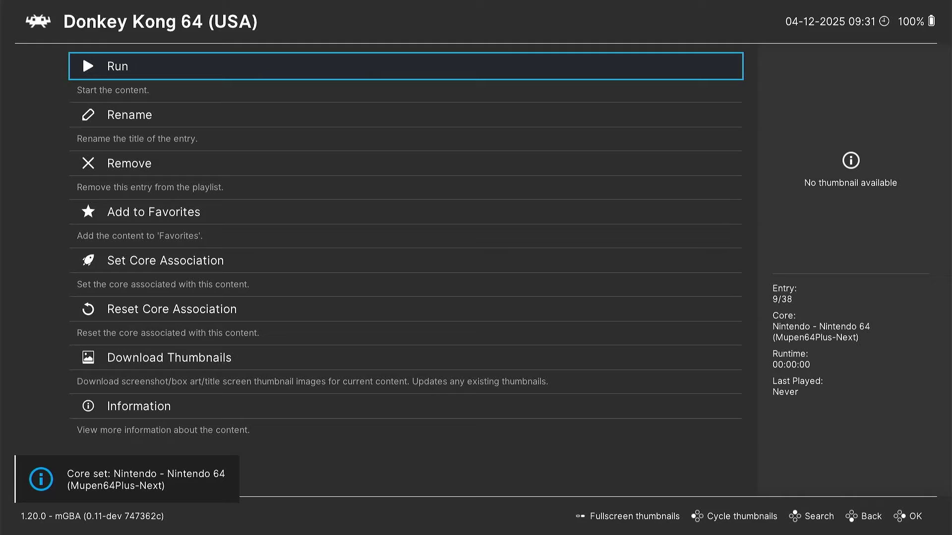
Run Donkey Kong 64 to test it, and close the content during its intro.
key("Return")
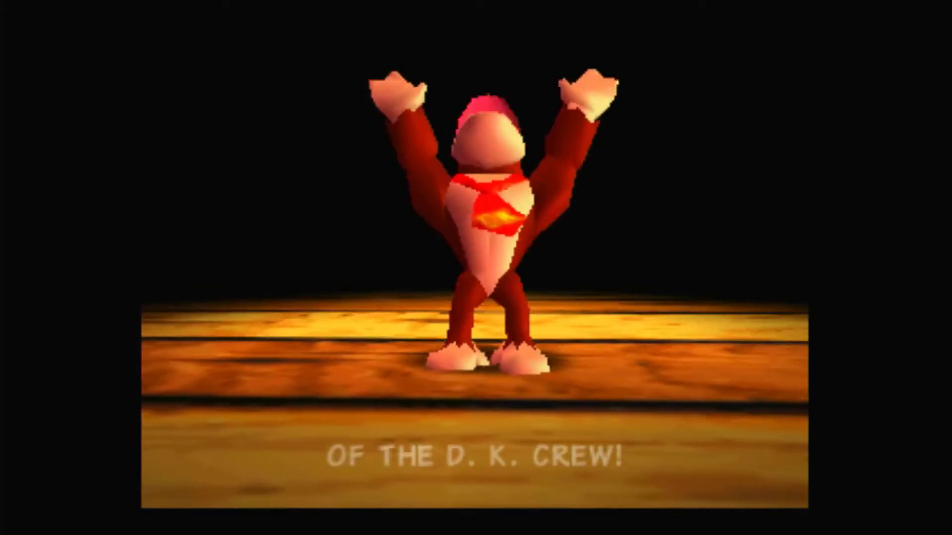
key("F1")
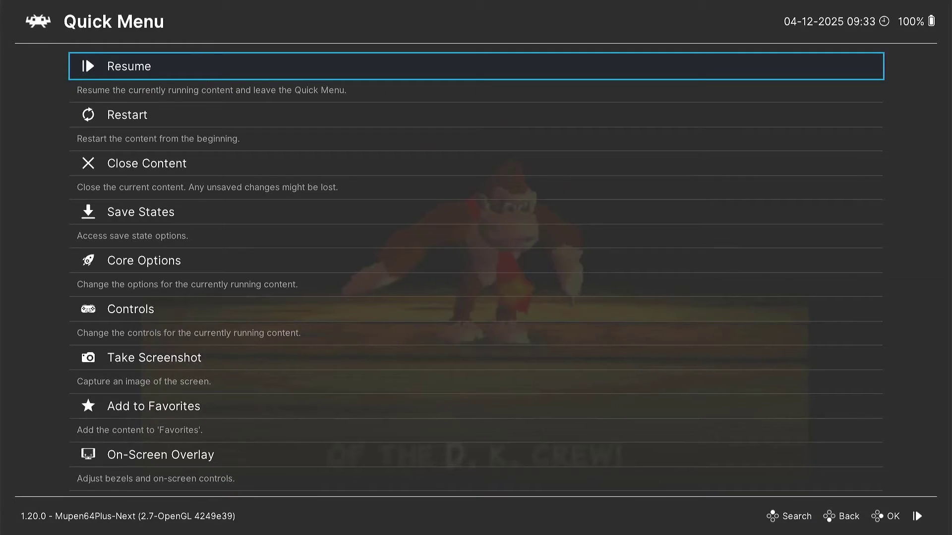
key("BackSpace")
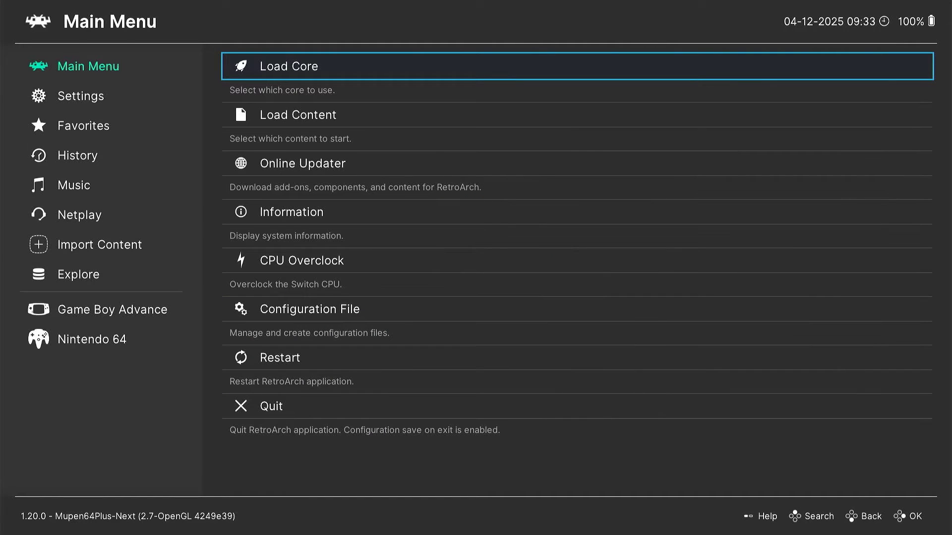
Open the CPU Overclock settings for the Switch.
key("Down")
key("Down")
key("Down")
key("Down")
key("Down")
key("Down")
key("Down")
key("Up")
key("Up")
key("Up")
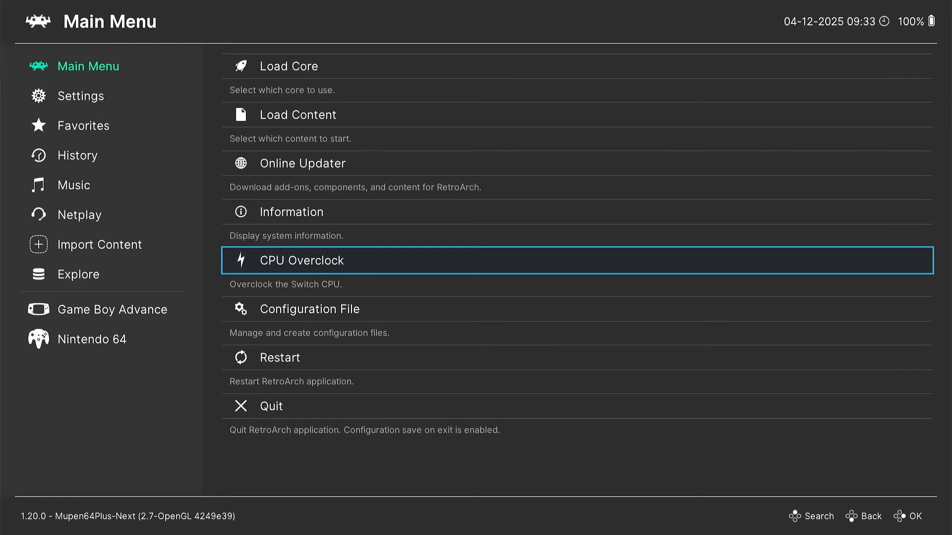
key("Return")
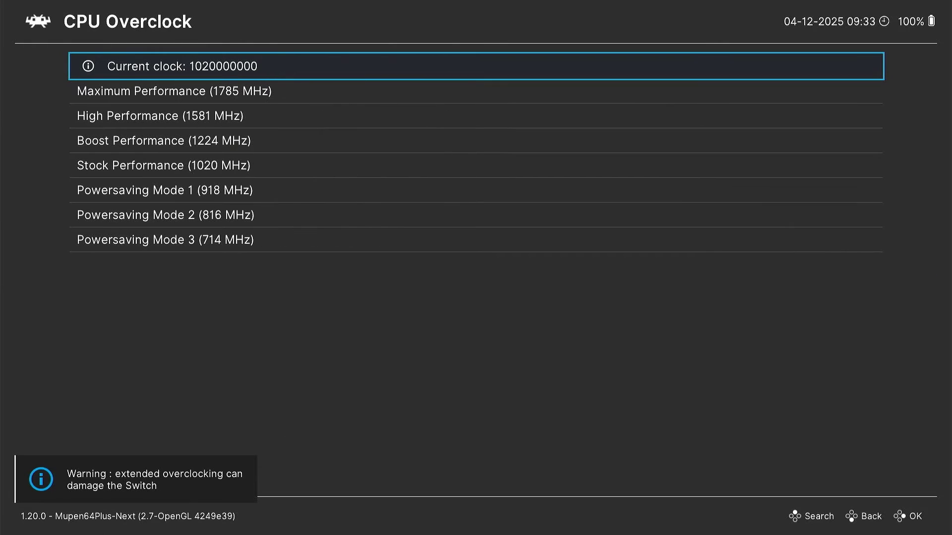
Examine the available CPU clock options, comparing Maximum Performance (1785 MHz) with Stock Performance (1020 MHz).
key("Down")
key("Up")
key("Down")
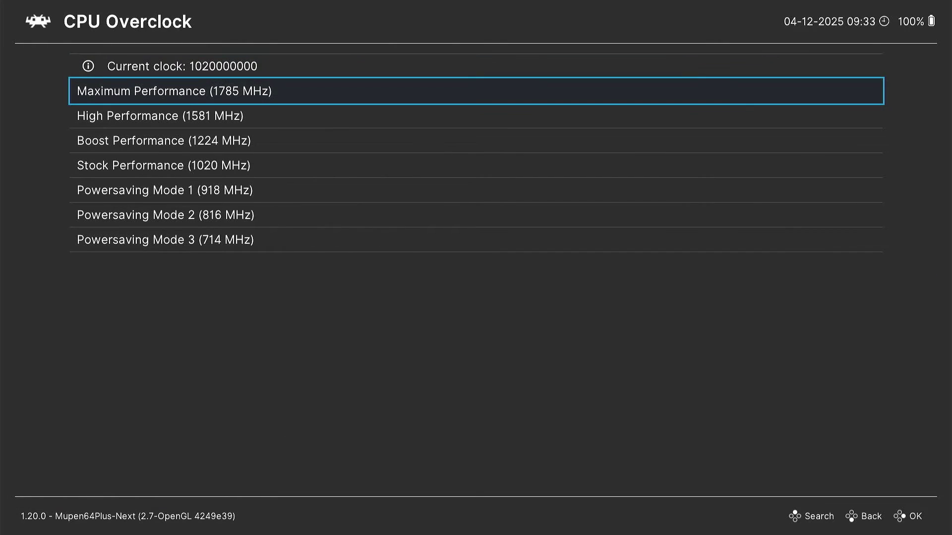
key("Down")
key("Up")
key("Up")
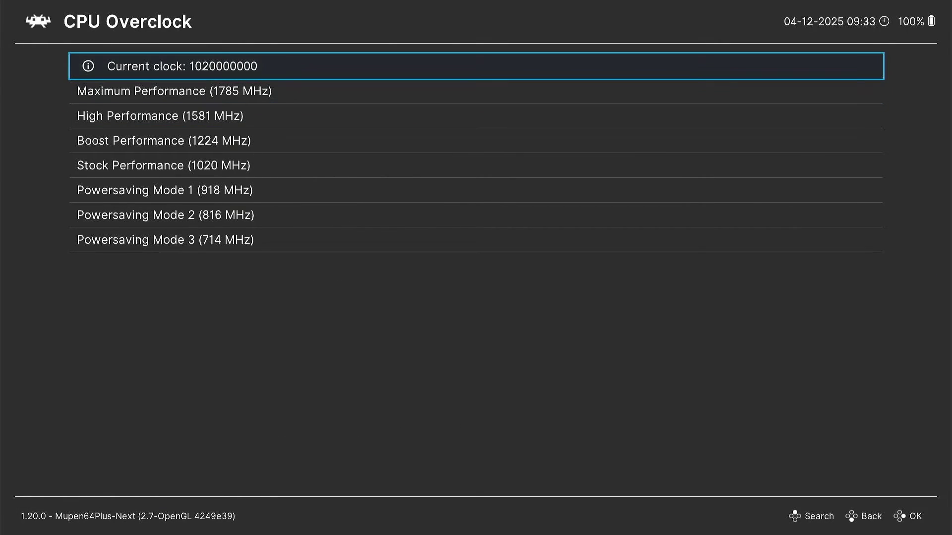
key("Down")
key("Down")
key("Down")
key("Down")
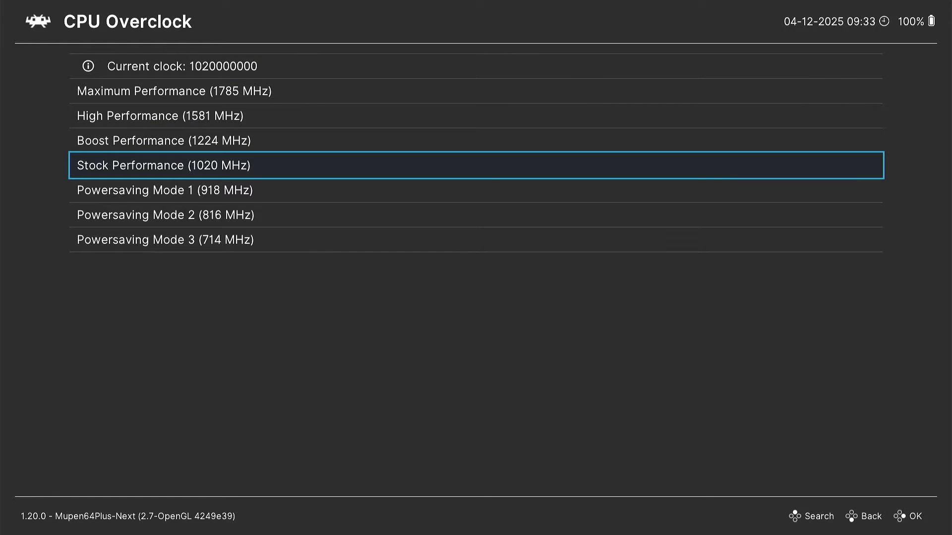
key("Up")
key("Up")
key("Up")
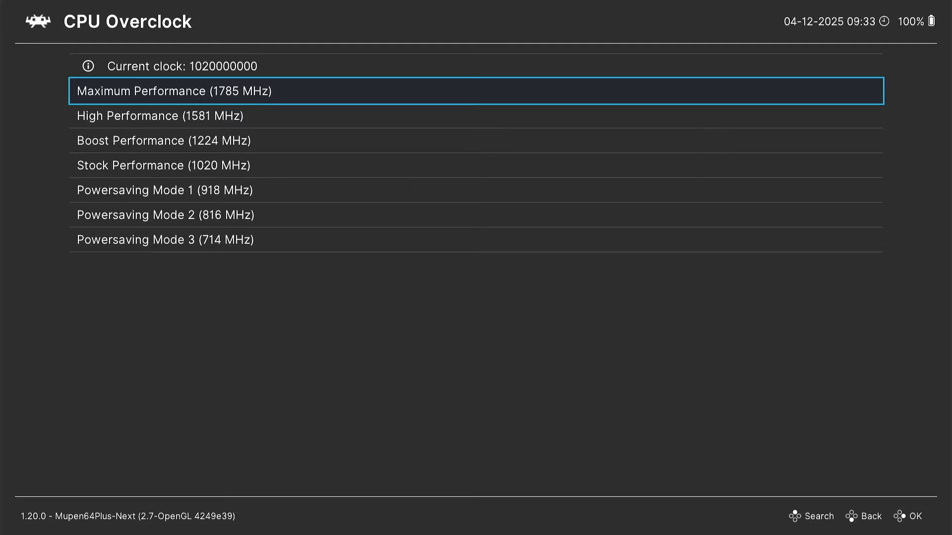
key("Down")
key("Down")
key("Down")
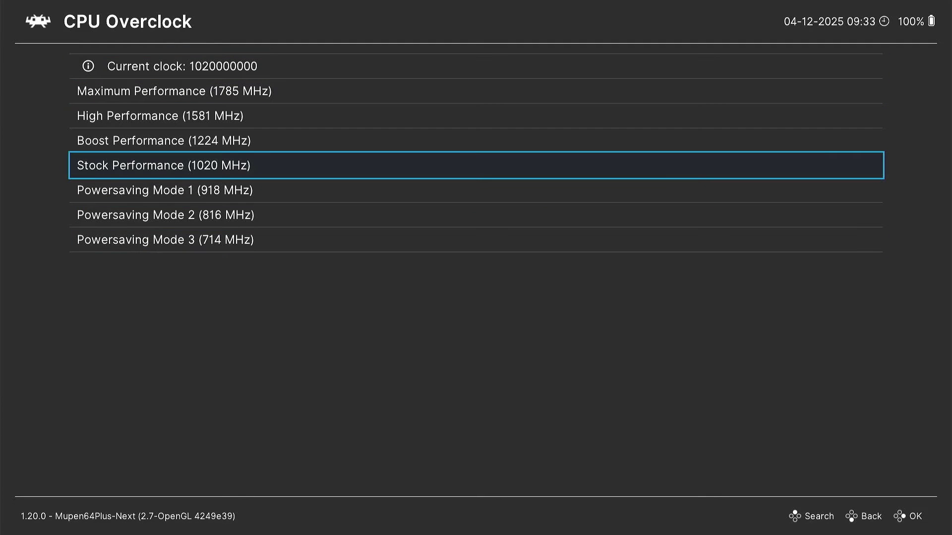
Review the CPU clock options from Stock Performance (1020 MHz) to High Performance (1581 MHz) and return to the main menu.
key("Up")
key("Down")
key("Up")
key("Up")
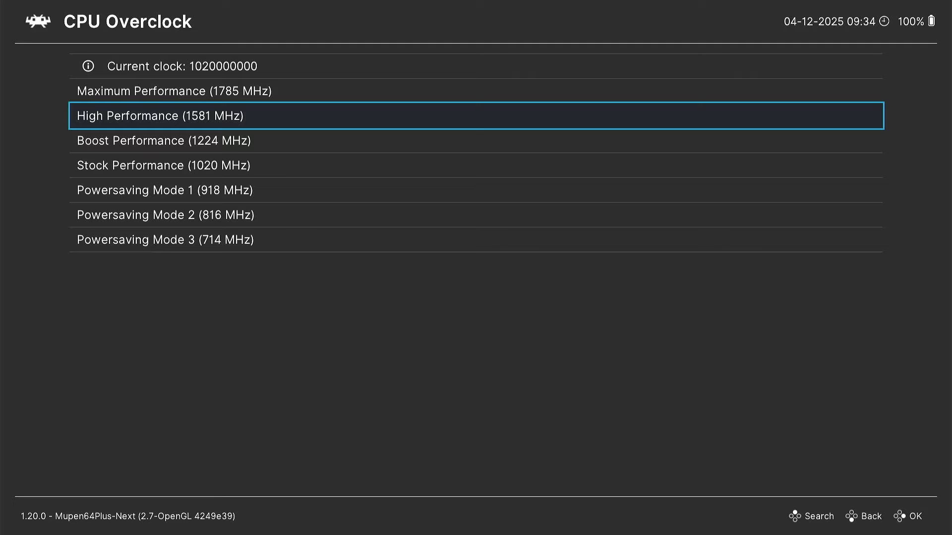
key("BackSpace")
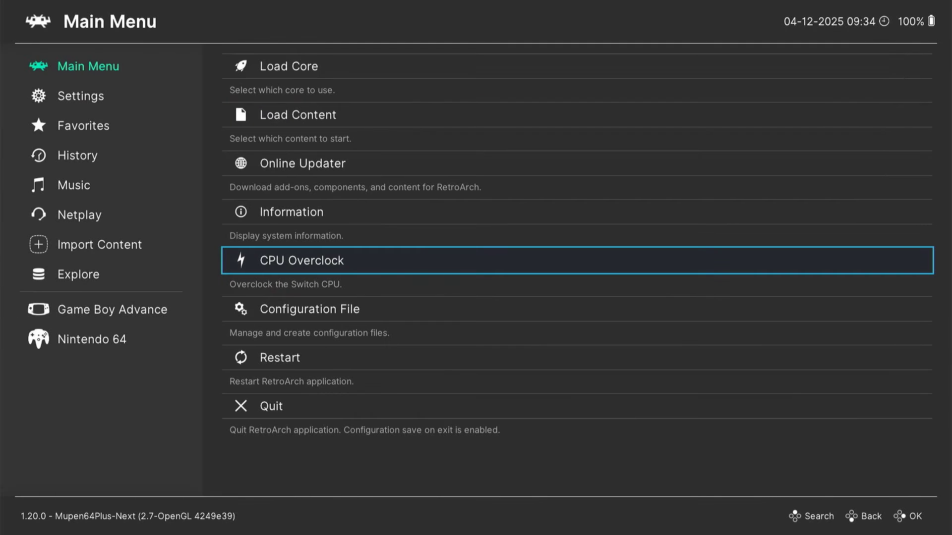
Open the Scaling settings within the Video settings.
key("Up")
key("Left")
key("Down")
key("Right")
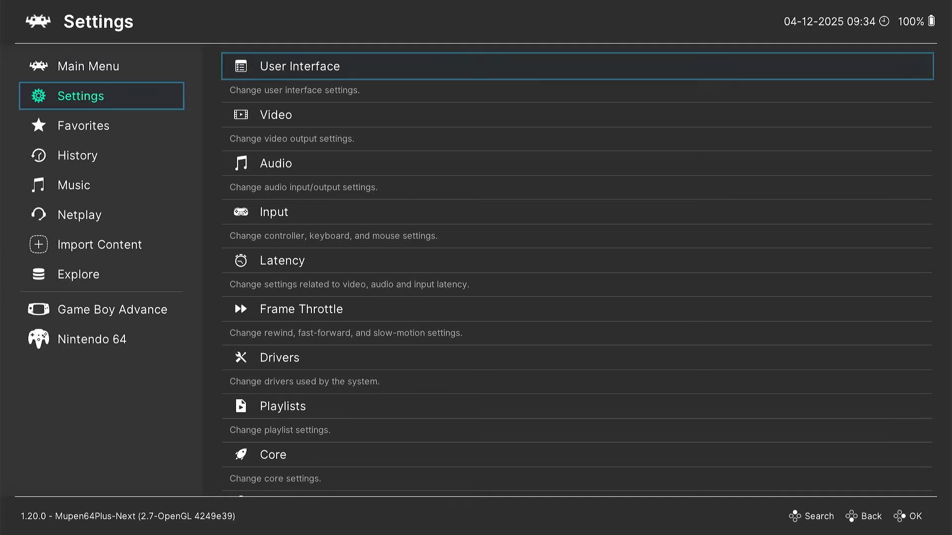
key("Down")
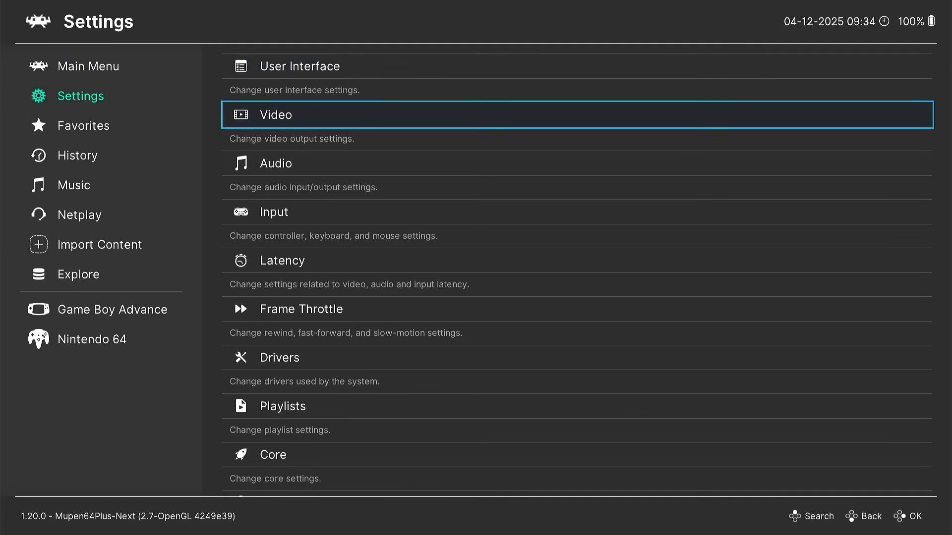
key("Return")
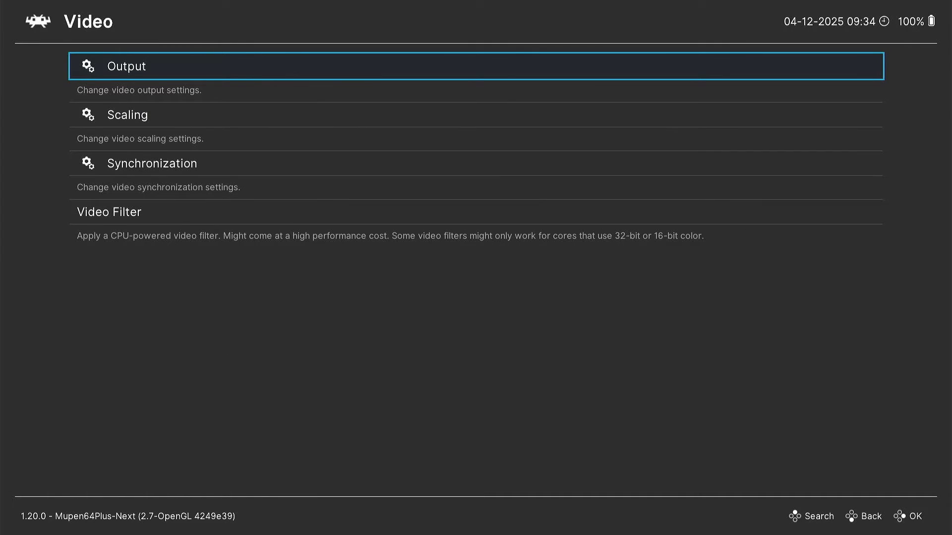
key("Down")
key("Return")
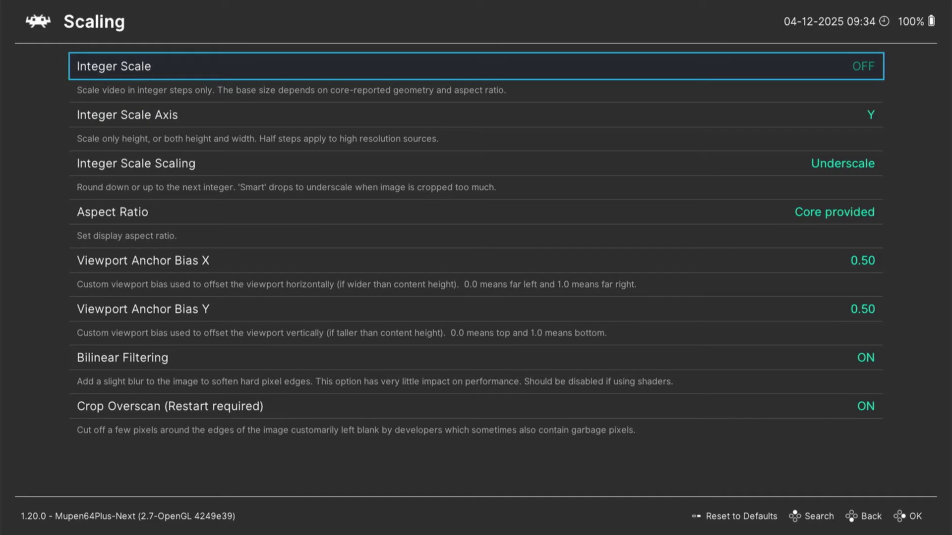
Open the Aspect Ratio options in the Scaling settings.
key("Down")
key("Down")
key("Down")
key("Down")
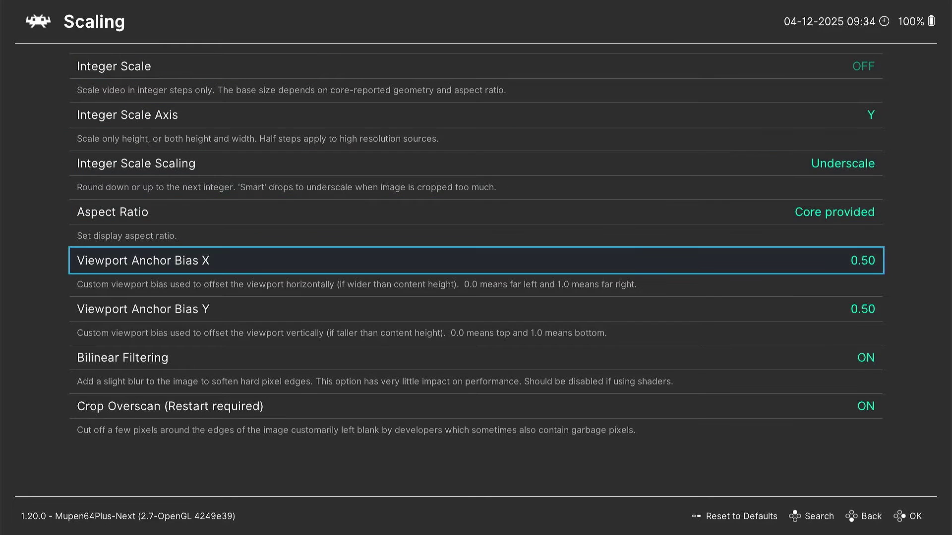
key("Up")
key("Return")
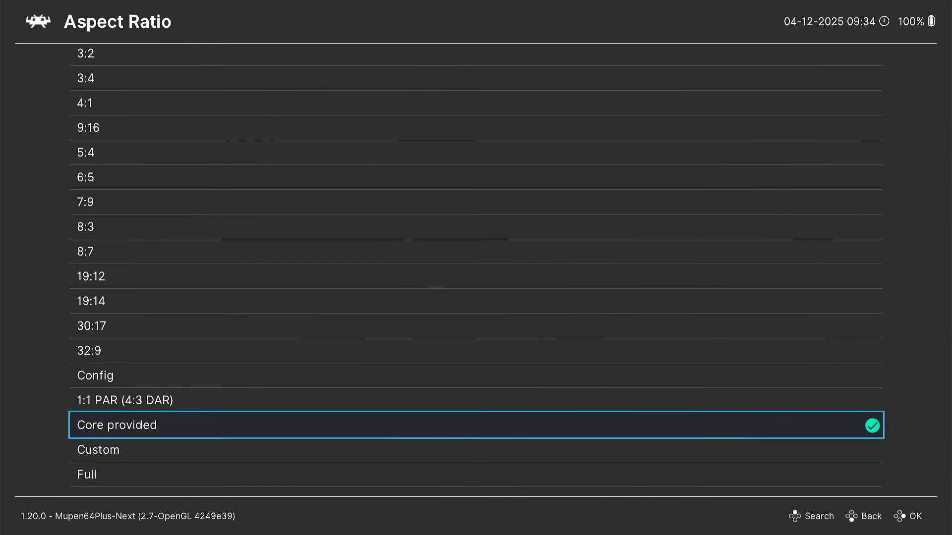
Examine the available aspect ratios, comparing Core provided, Custom and 16:9, and return to the Settings overview.
key("Down")
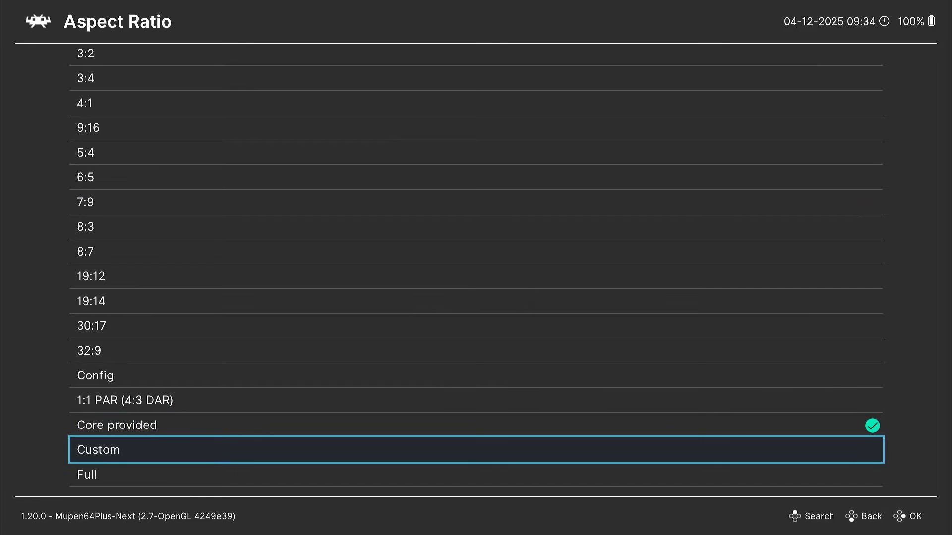
key("Up")
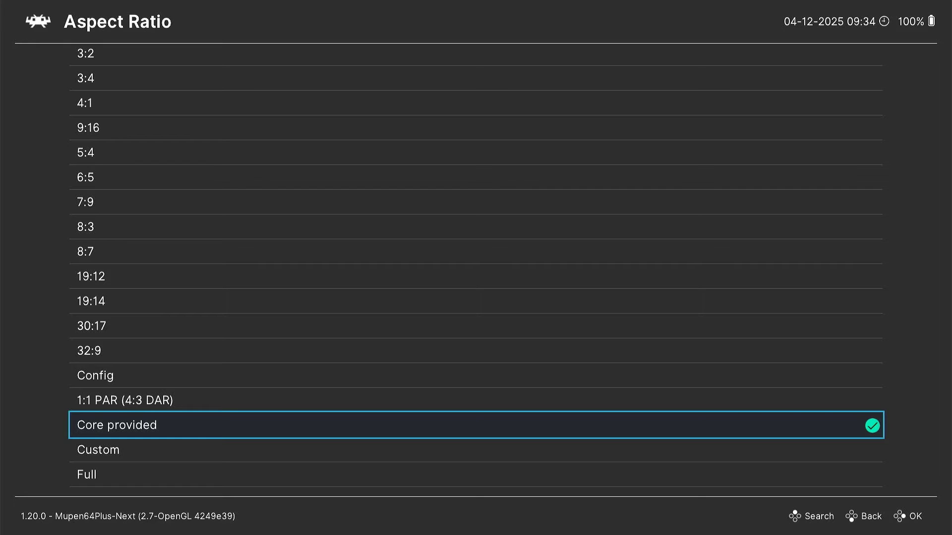
key("Up")
key("Up")
key("Up")
key("Up")
key("Up")
key("Up")
key("Up")
key("Up")
key("Up")
key("Up")
key("Up")
key("Up")
key("Up")
key("Up")
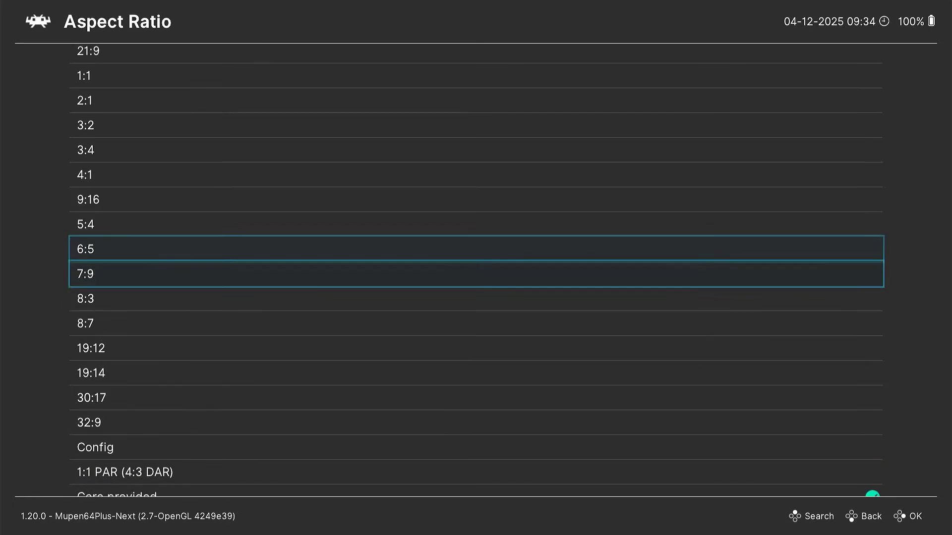
key("Up")
key("Up")
key("Up")
key("Up")
key("Up")
key("Up")
key("Up")
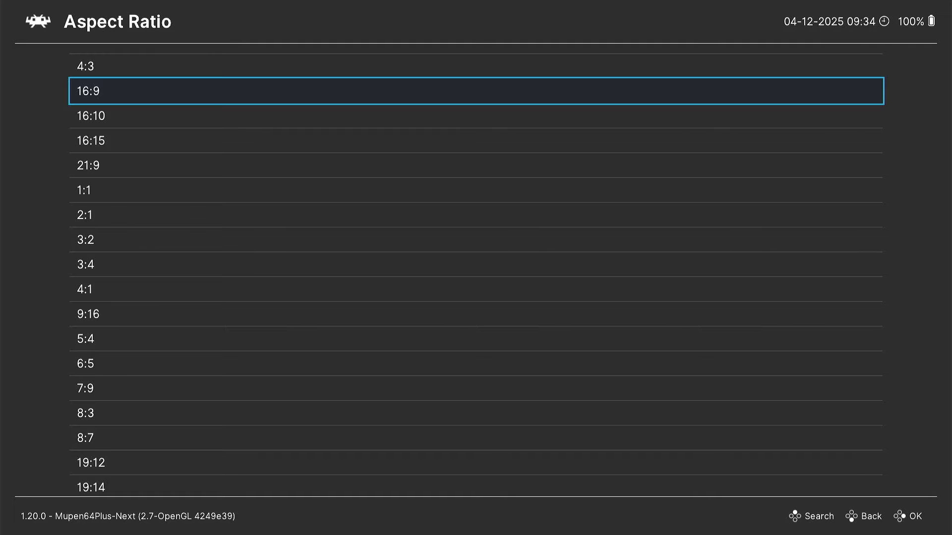
key("BackSpace")
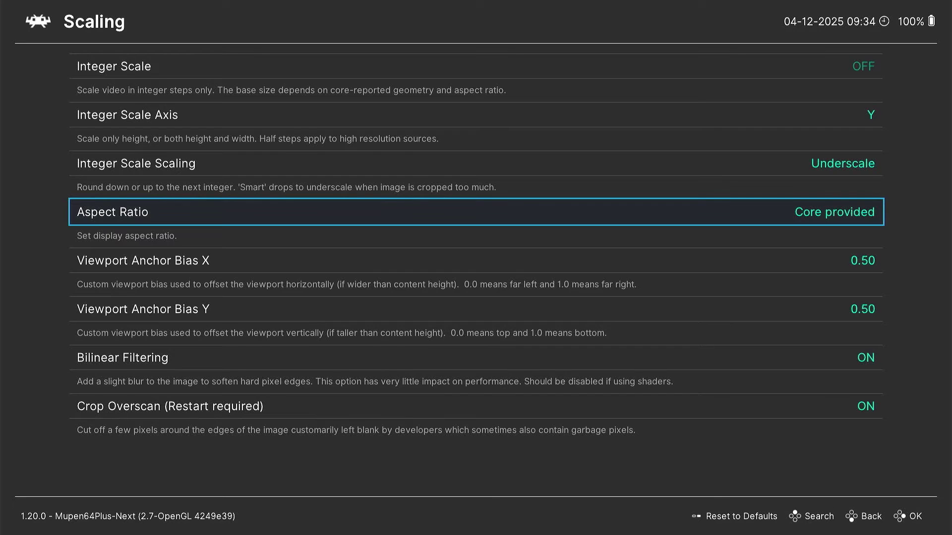
key("BackSpace")
key("BackSpace")
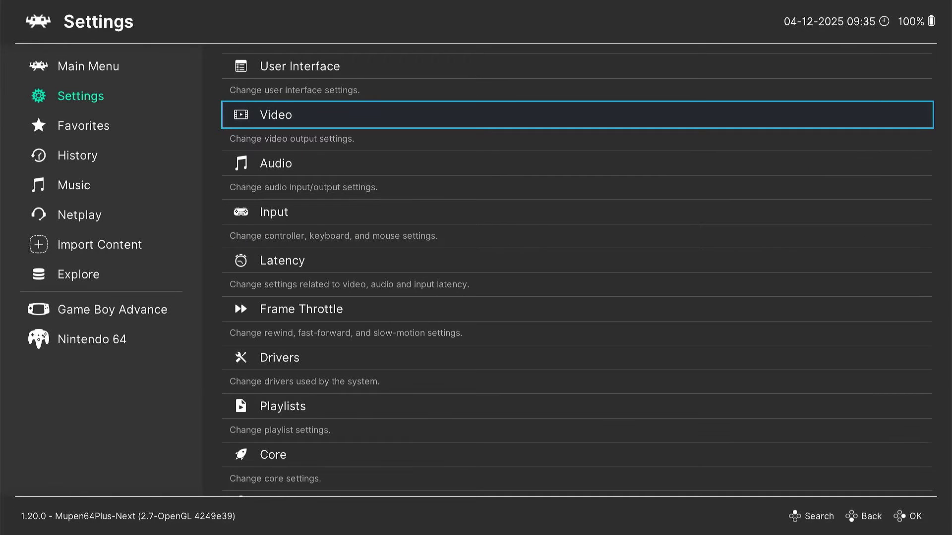
Open the Core Downloader in the Online Updater.
key("BackSpace")
key("Up")
key("Return")
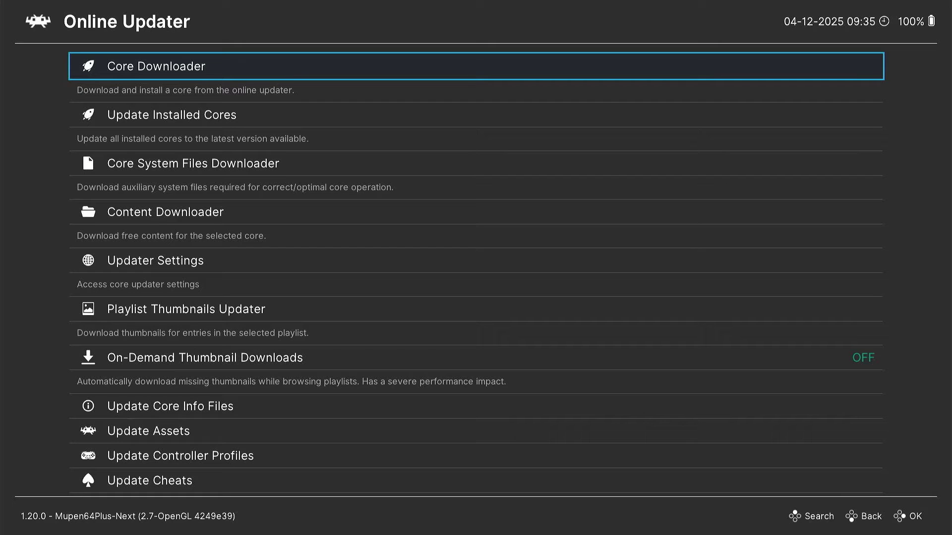
key("Down")
key("Down")
key("Up")
key("Up")
key("Return")
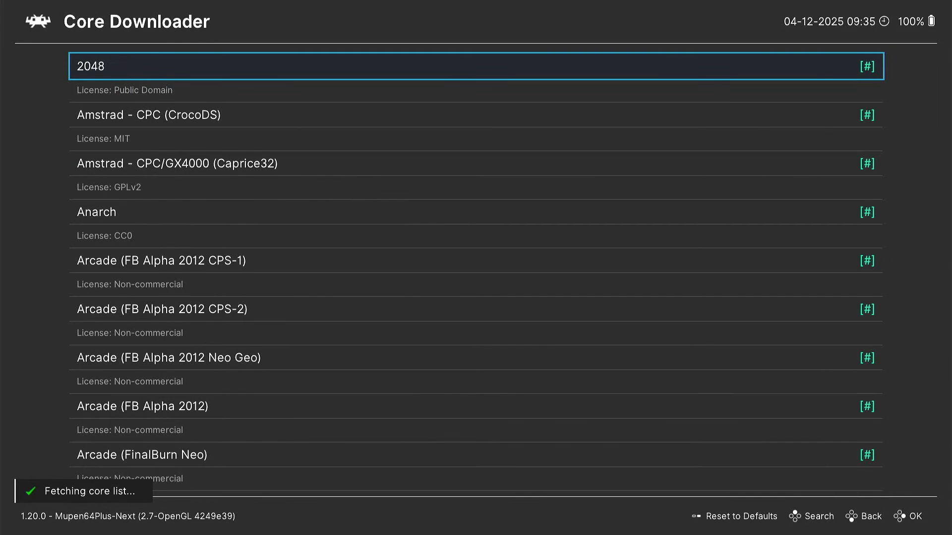
Look through the downloadable emulator cores for the various systems and leave the core list.
key("Down")
key("Down")
key("Down")
key("Down")
key("Down")
key("Down")
key("Down")
key("Down")
key("Down")
key("Down")
key("Down")
key("Down")
key("Down")
key("Down")
key("Down")
key("Down")
key("Down")
key("Down")
key("Down")
key("Down")
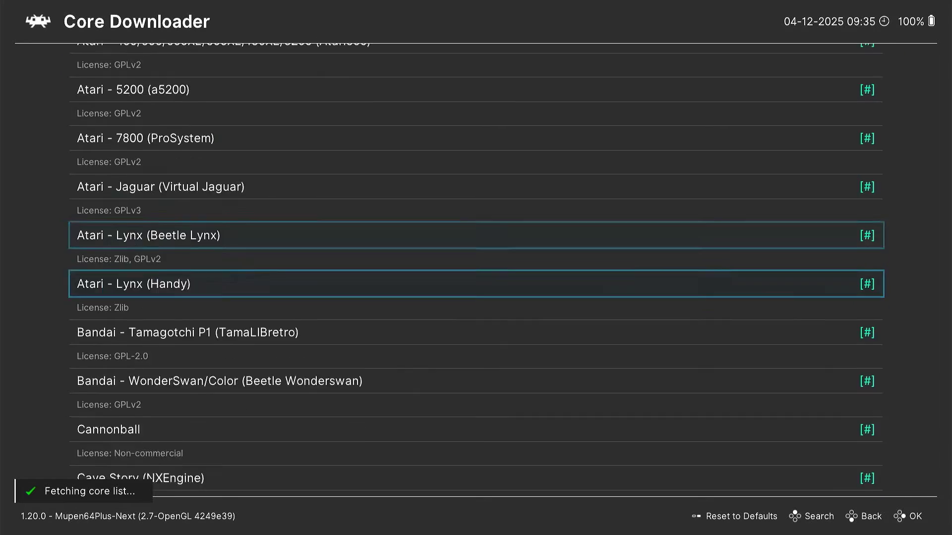
key("Down")
key("Down")
key("Down")
key("Down")
key("Down")
key("Down")
key("Down")
key("Down")
key("Down")
key("Down")
key("Down")
key("Down")
key("Down")
key("Down")
key("Down")
key("Down")
key("Down")
key("Down")
key("Down")
key("Down")
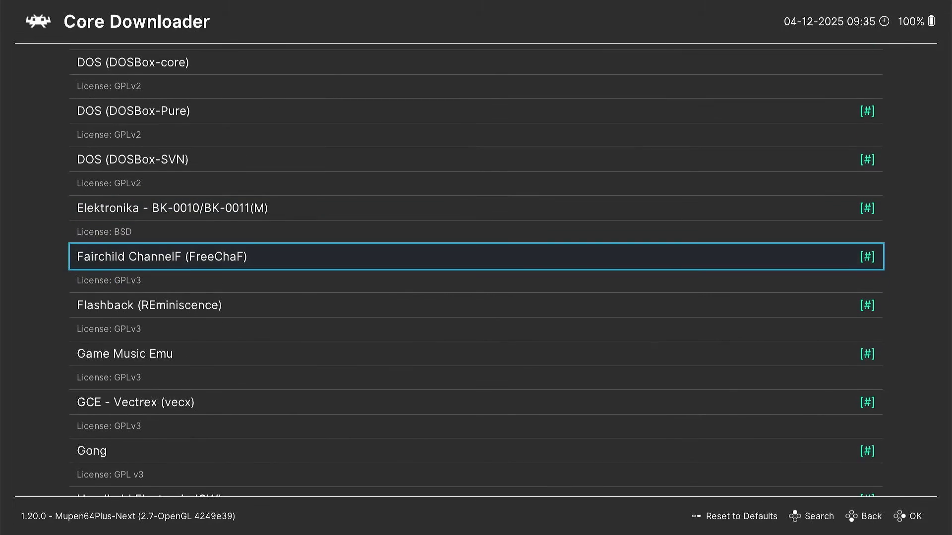
key("Down")
key("Down")
key("Down")
key("Down")
key("Down")
key("Down")
key("Down")
key("Down")
key("Down")
key("Down")
key("Down")
key("Down")
key("Down")
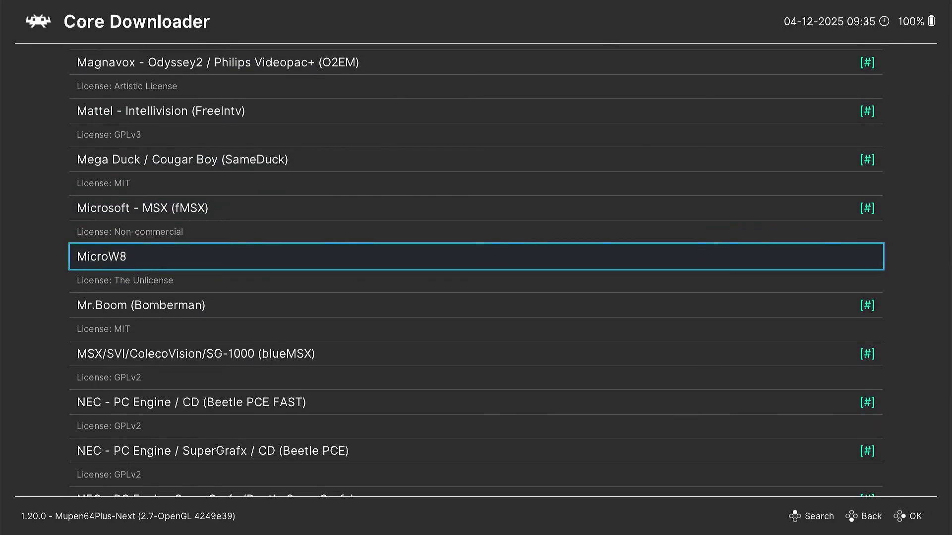
key("Down")
key("Down")
key("Down")
key("Down")
key("Down")
key("Down")
key("Down")
key("Down")
key("Down")
key("Down")
key("BackSpace")
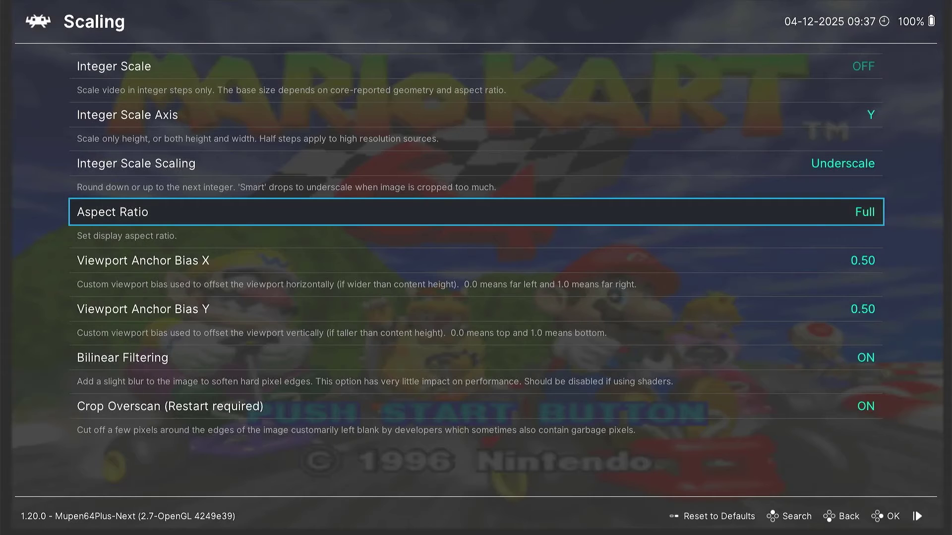
Leave the Scaling settings, look over the main menu and Settings, and return to the running Mario Kart 64.
key("BackSpace")
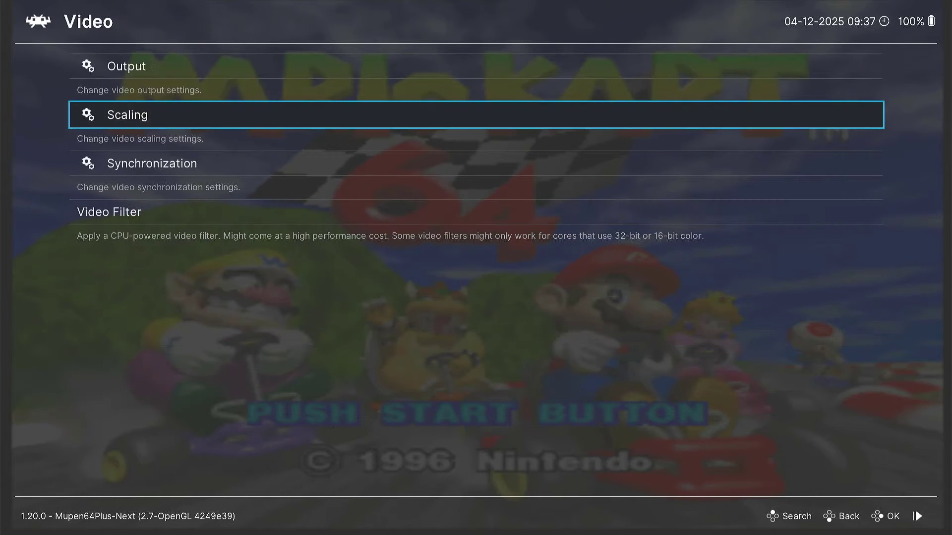
key("BackSpace")
key("BackSpace")
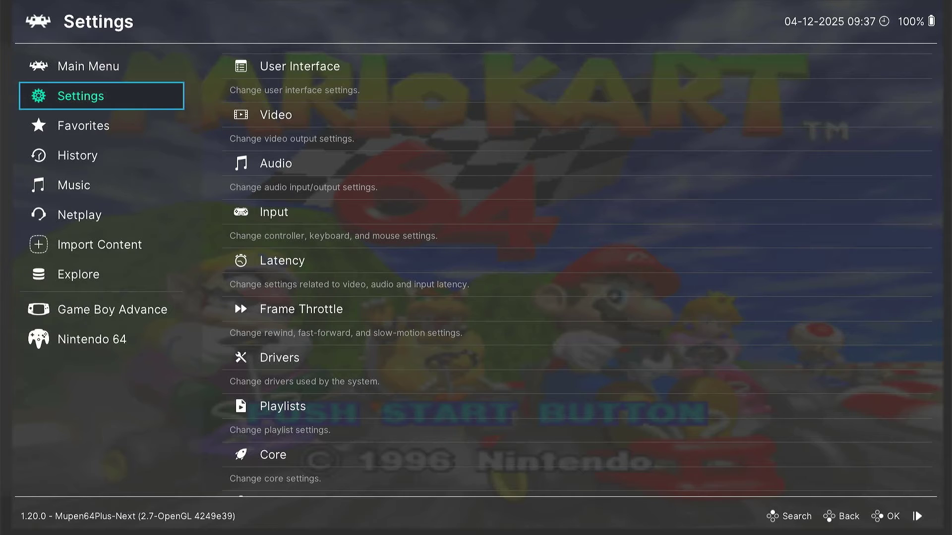
key("Up")
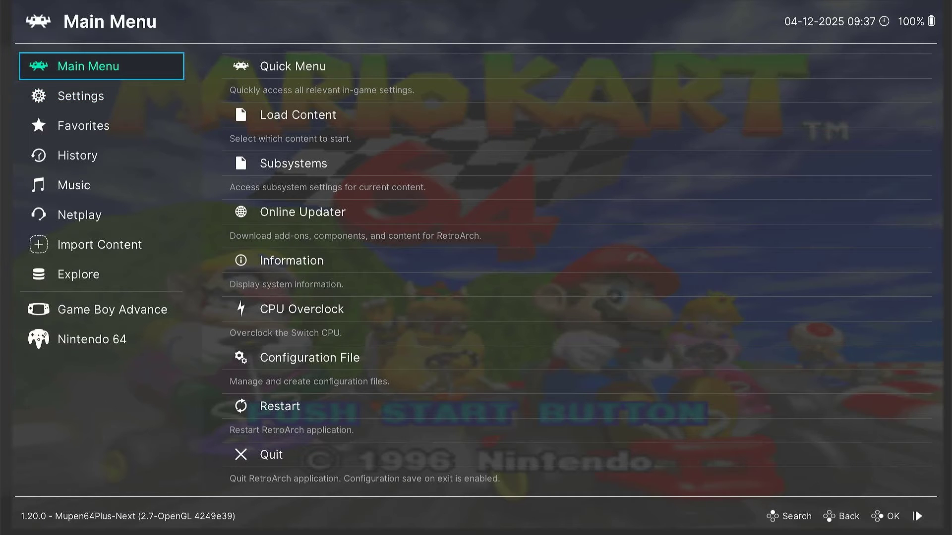
key("Down")
key("Right")
key("F1")
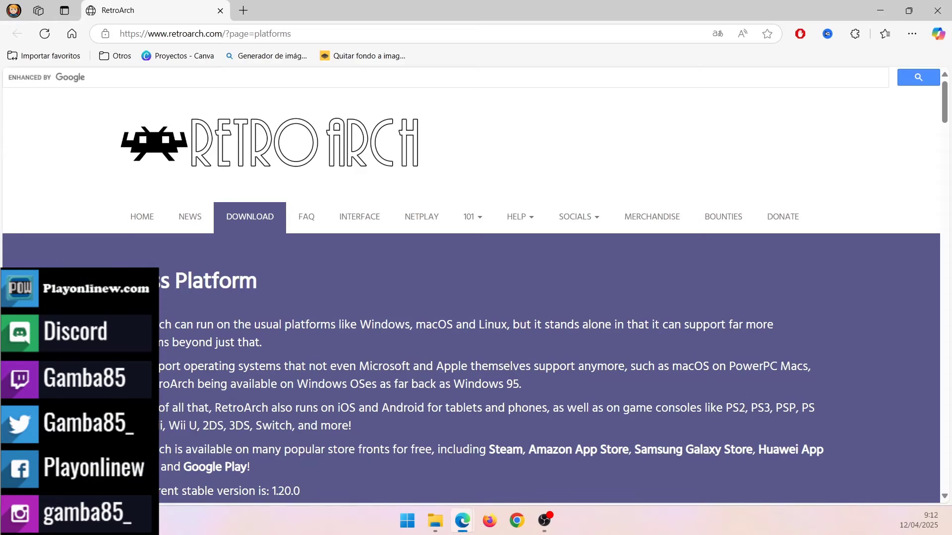
Find the Nintendo Switch download section on the RetroArch website's platforms page in the browser.
scroll(317, 295, "down", 8)
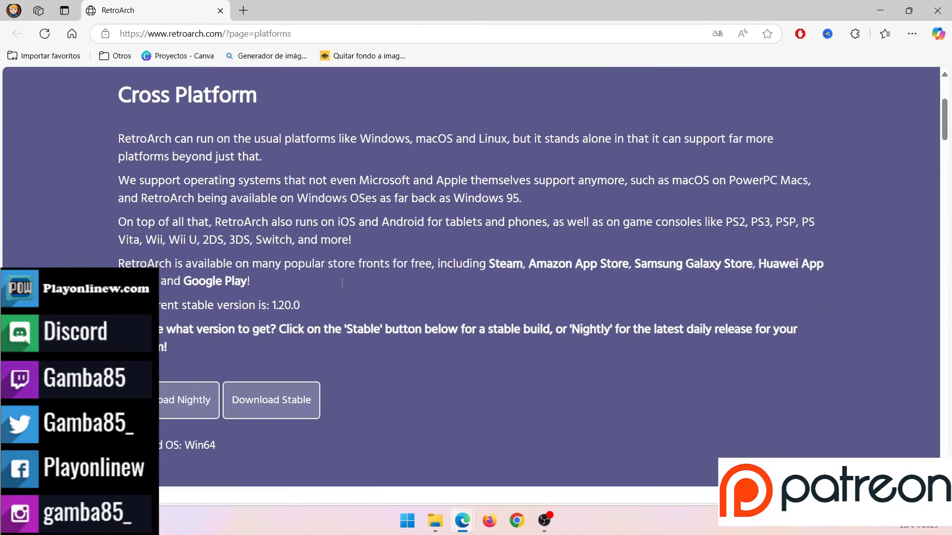
scroll(346, 285, "down", 15)
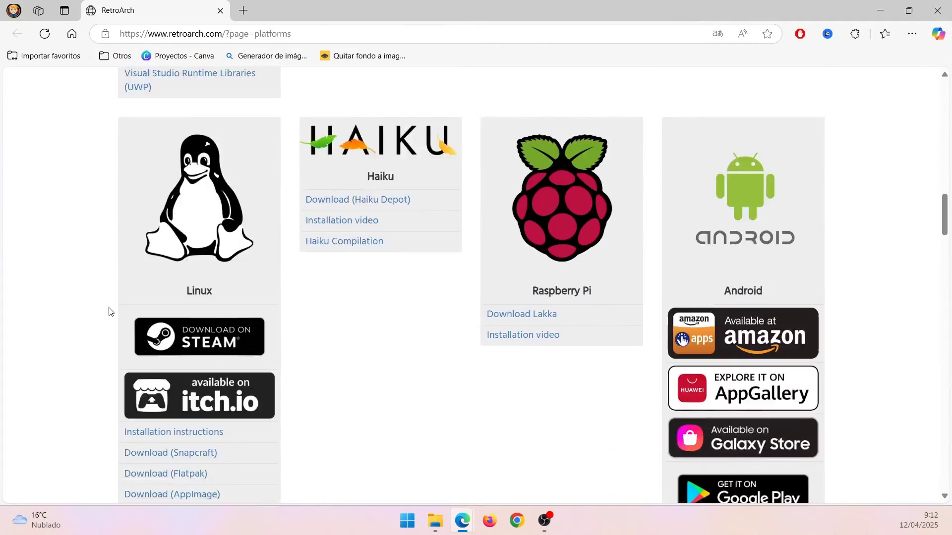
scroll(110, 311, "down", 15)
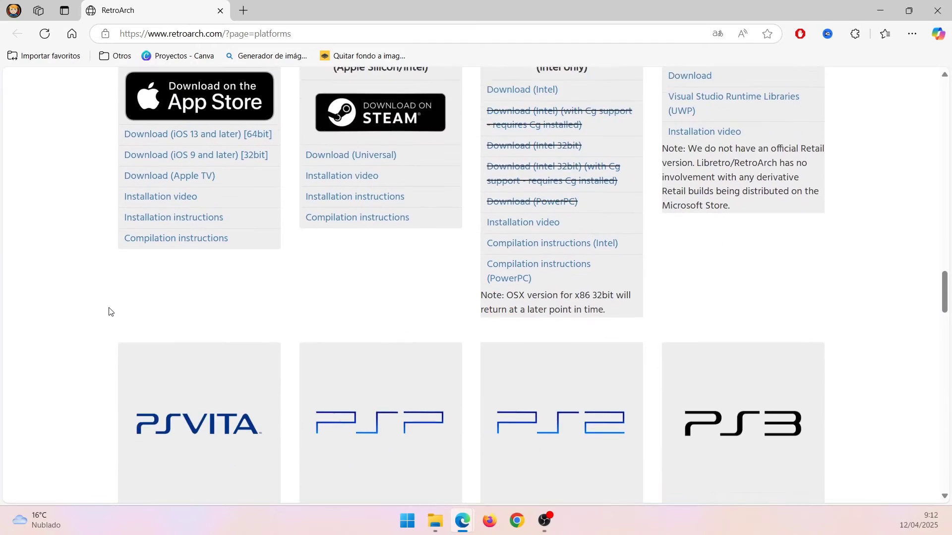
scroll(110, 311, "down", 4)
scroll(119, 297, "up", 3)
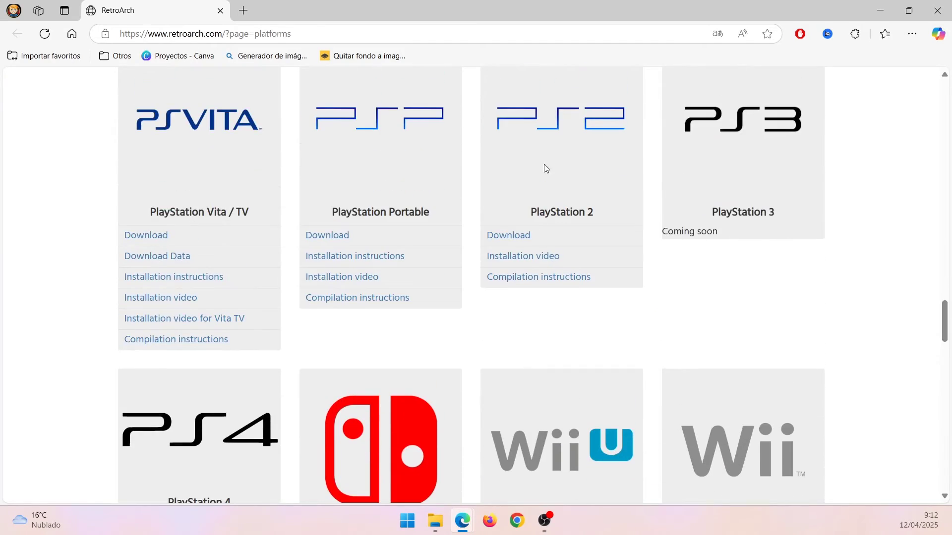
scroll(497, 295, "down", 5)
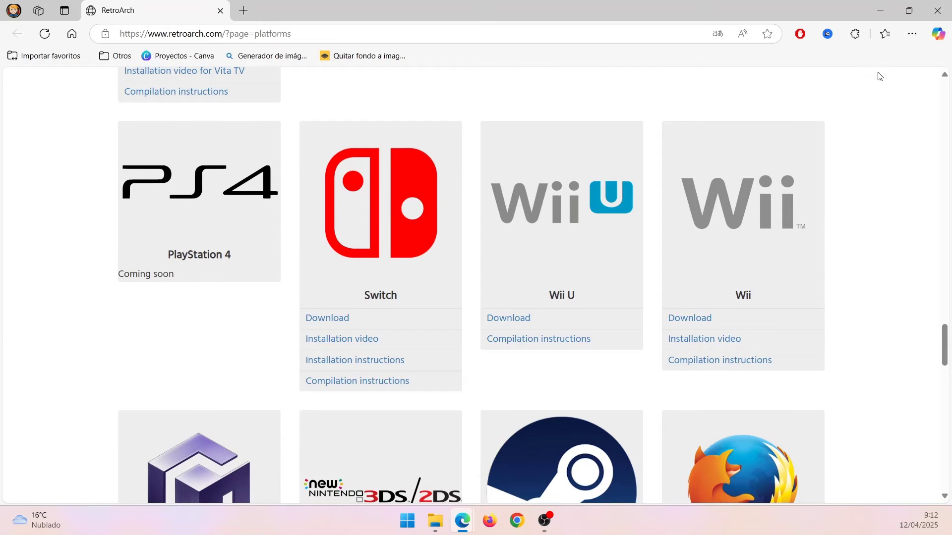
In File Explorer, copy retroarch.jpg and the switch and retroarch folders from Descargas > RetroArch, and open the Switch's External SD Card.
left_click(880, 10)
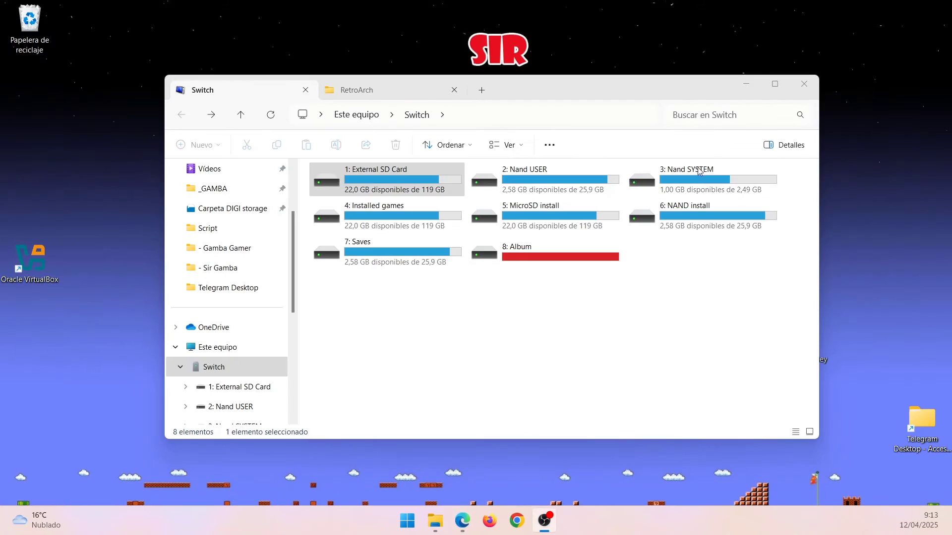
left_click(356, 94)
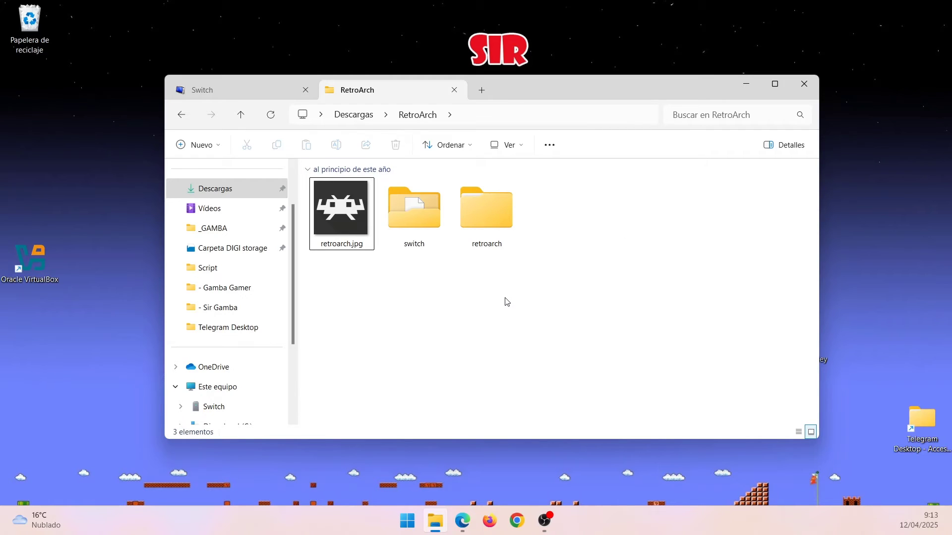
left_click_drag(522, 287, 356, 224)
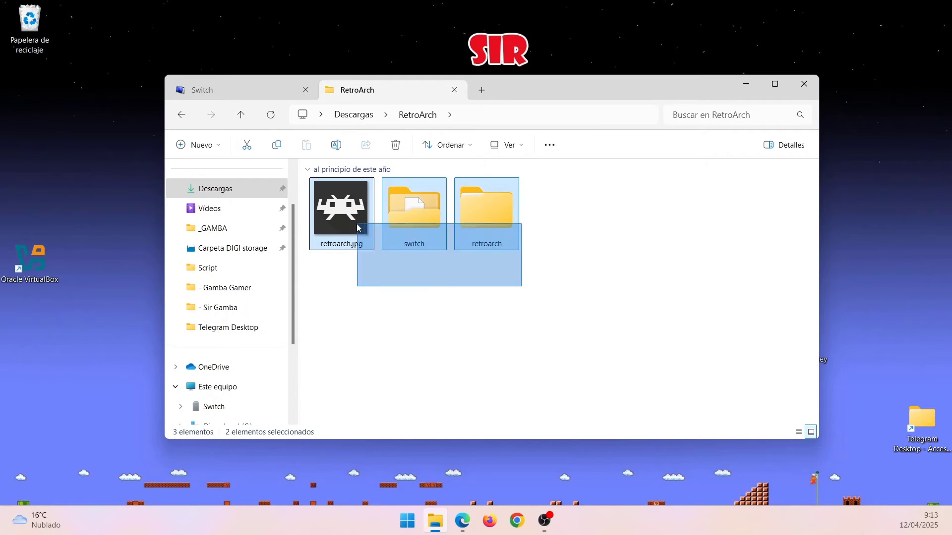
left_click(276, 145)
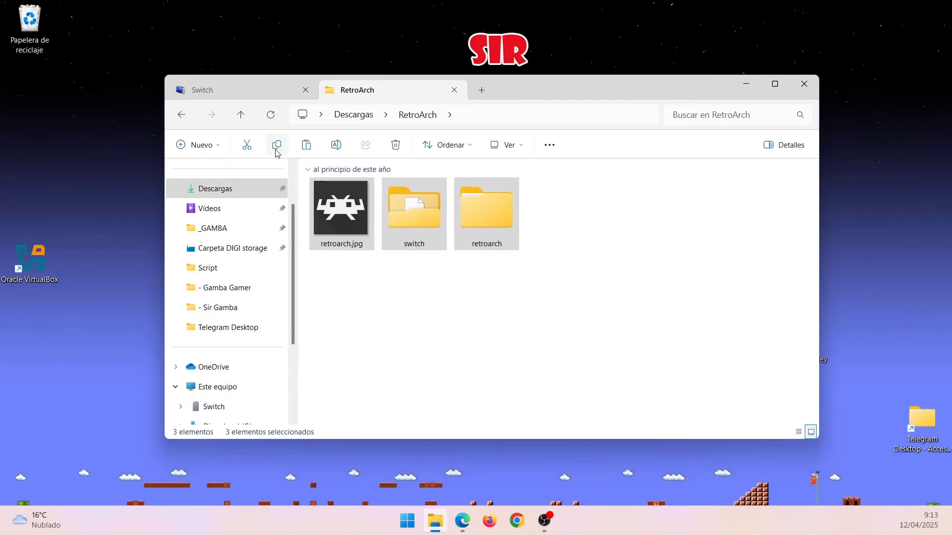
left_click(565, 214)
left_click(251, 85)
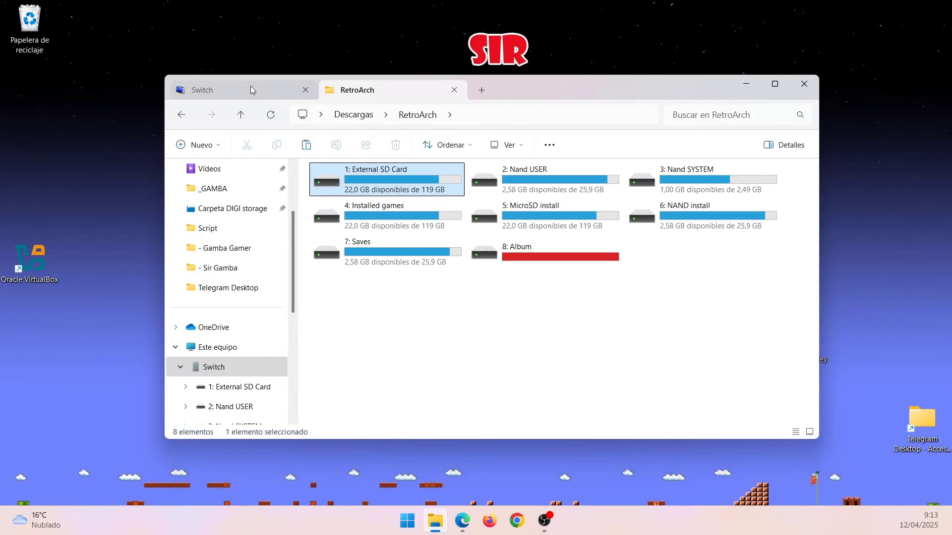
double_click(385, 180)
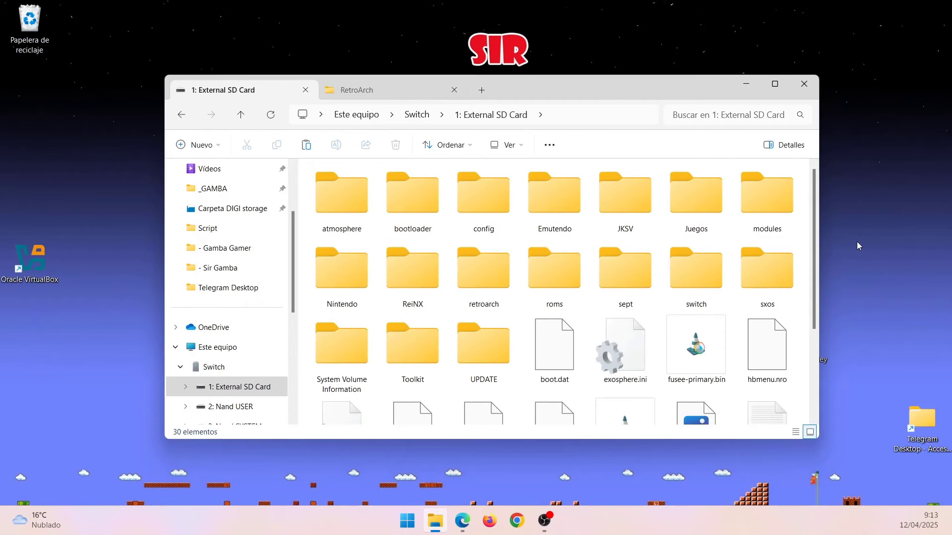